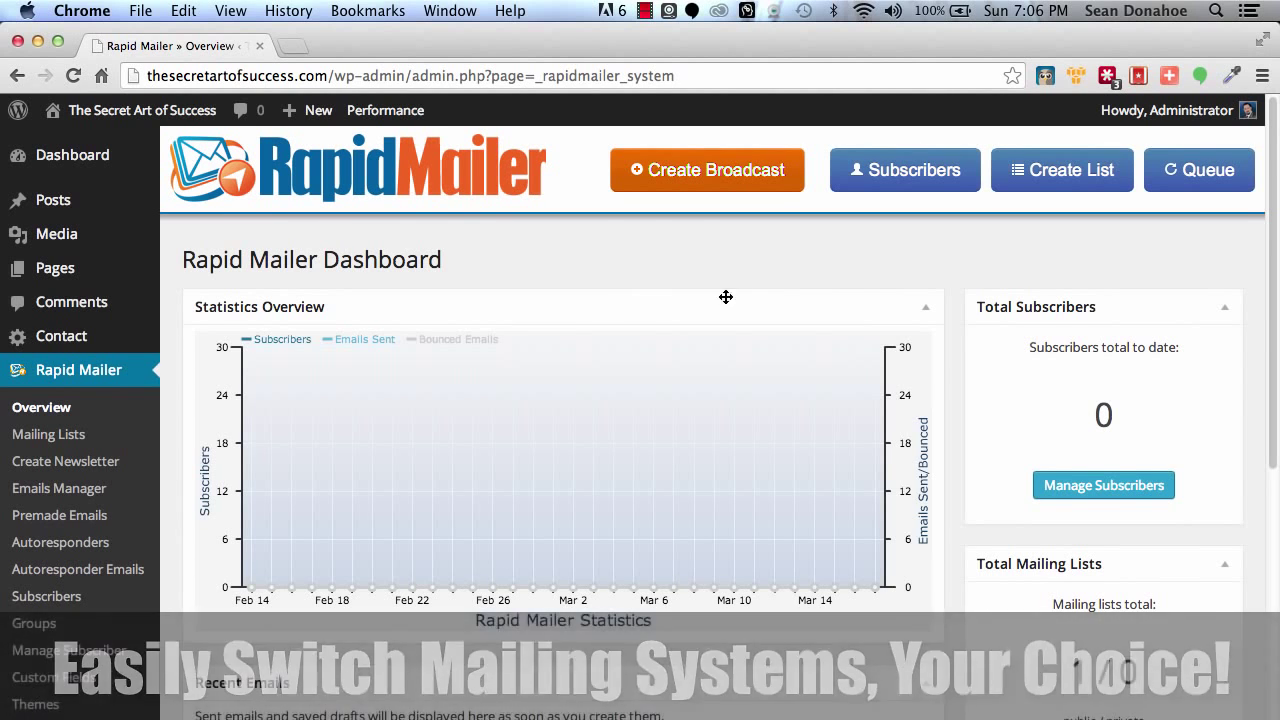
pyautogui.scroll(-4, 731, 291)
pyautogui.scroll(4, 733, 293)
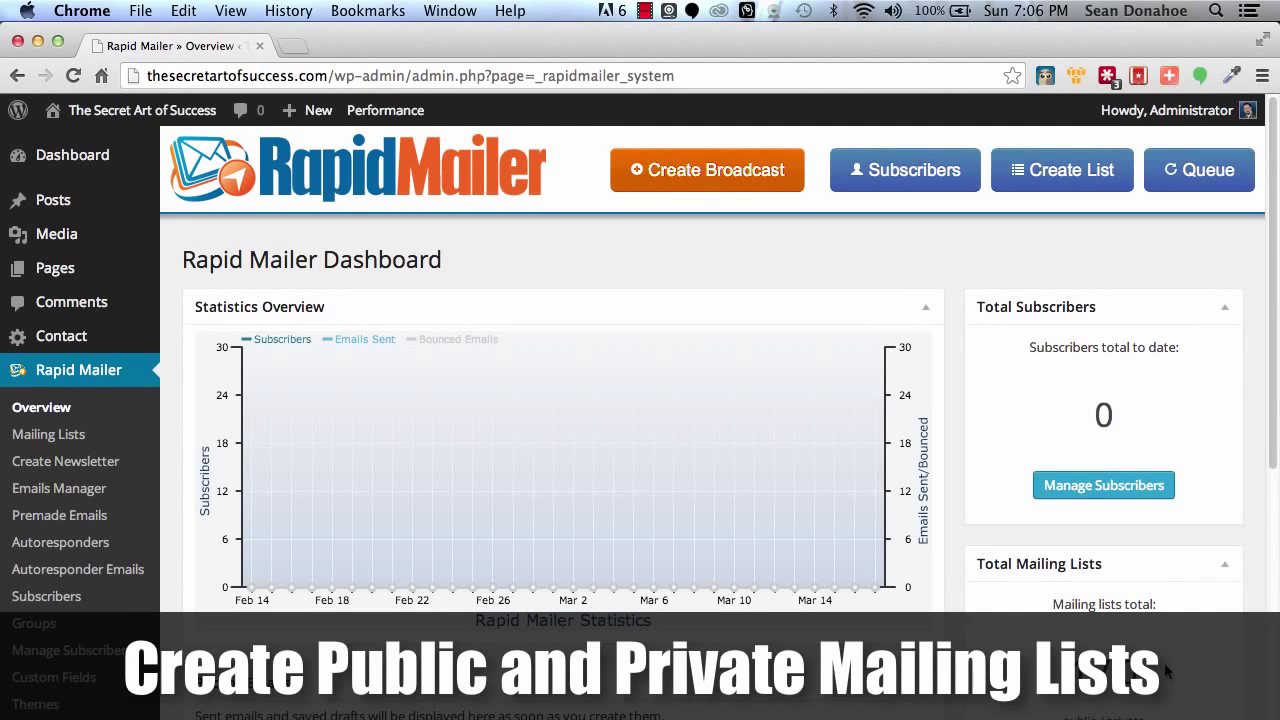
pyautogui.scroll(-4, 1166, 664)
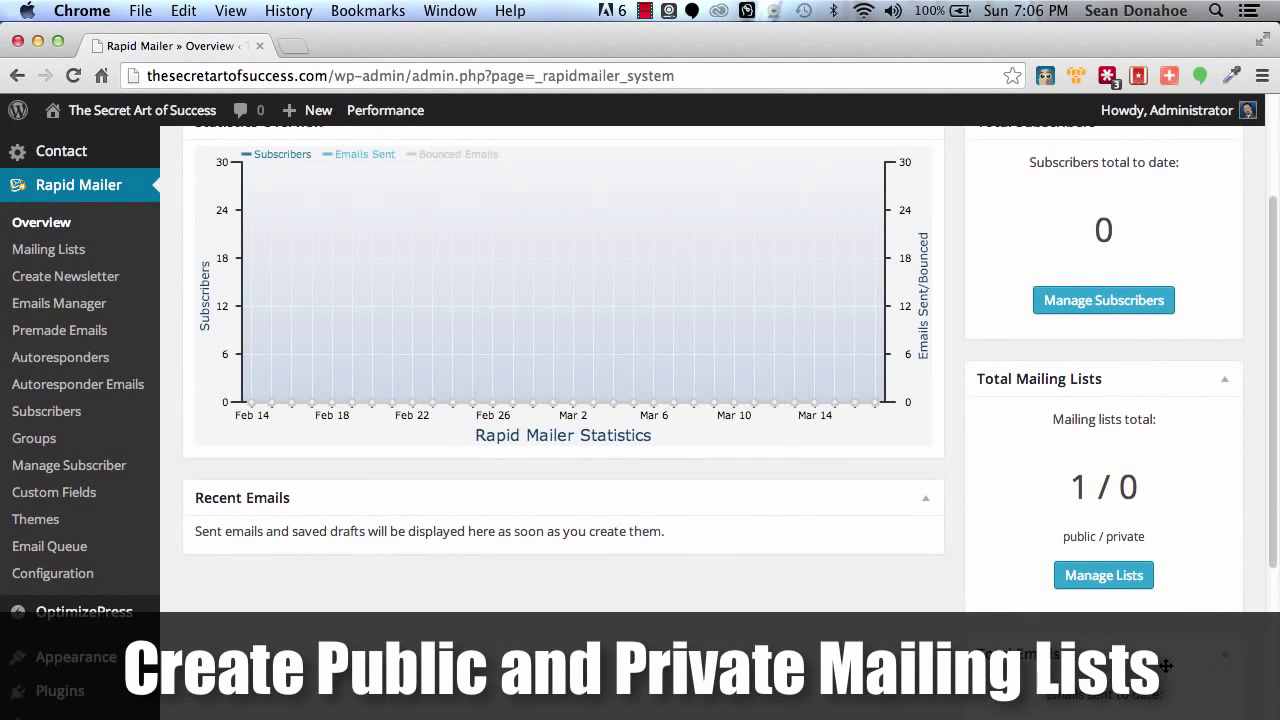
pyautogui.scroll(-7, 1166, 664)
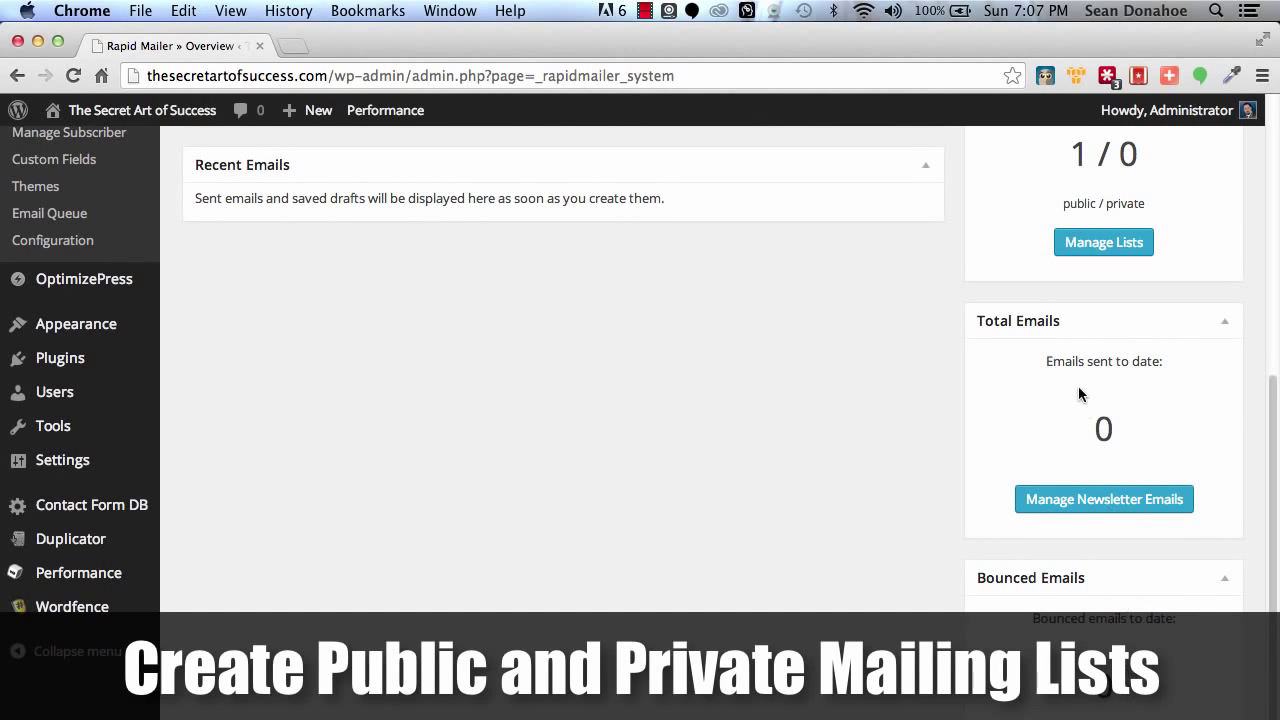
pyautogui.scroll(10, 1078, 393)
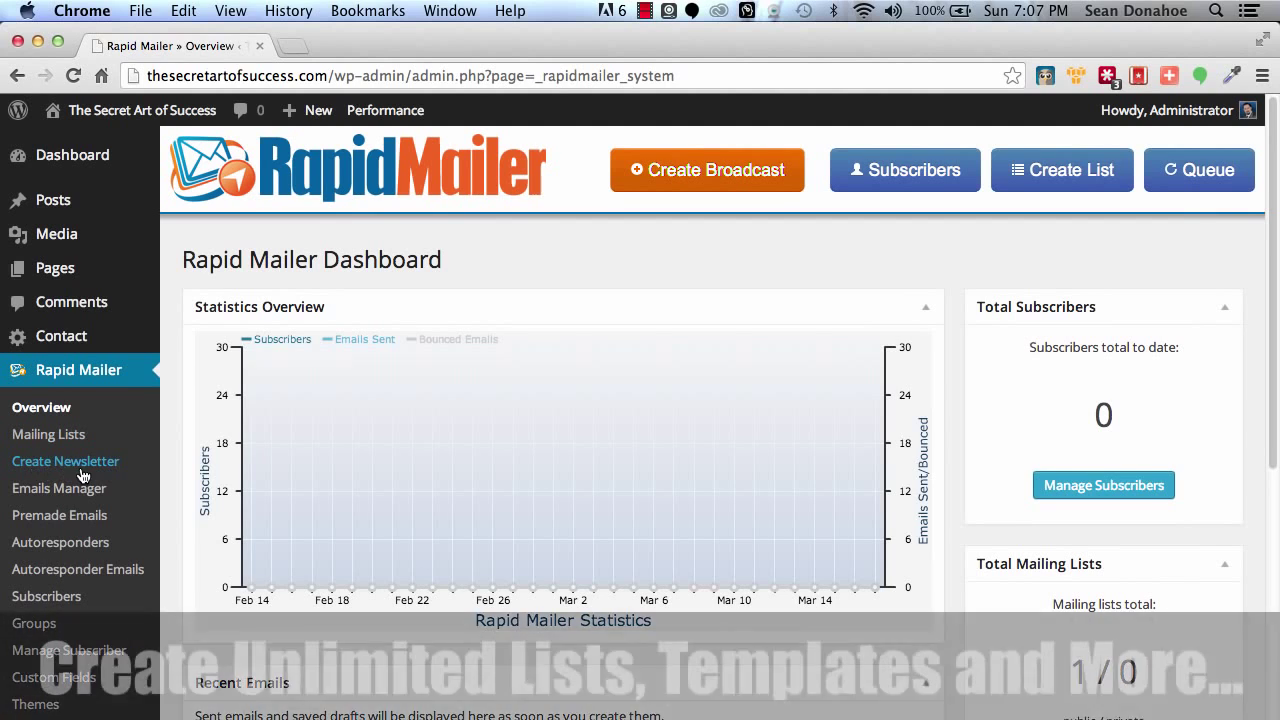
pyautogui.scroll(-1, 80, 470)
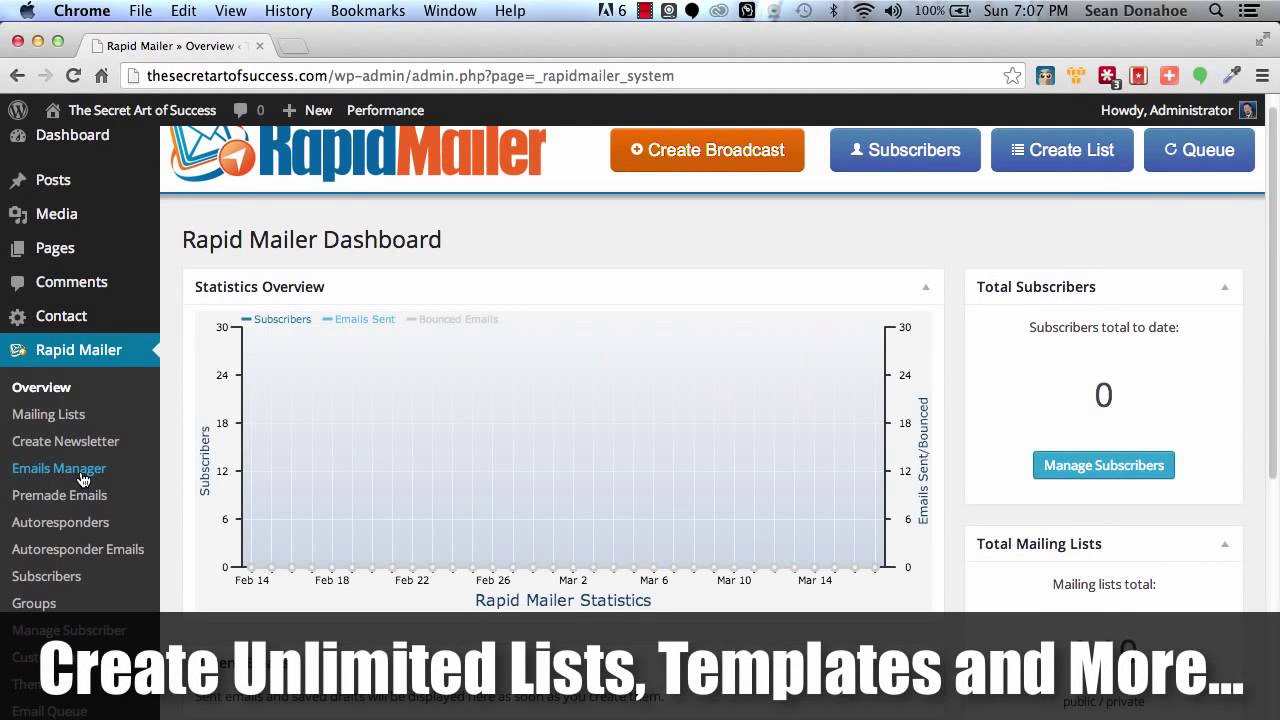
pyautogui.scroll(-2, 85, 479)
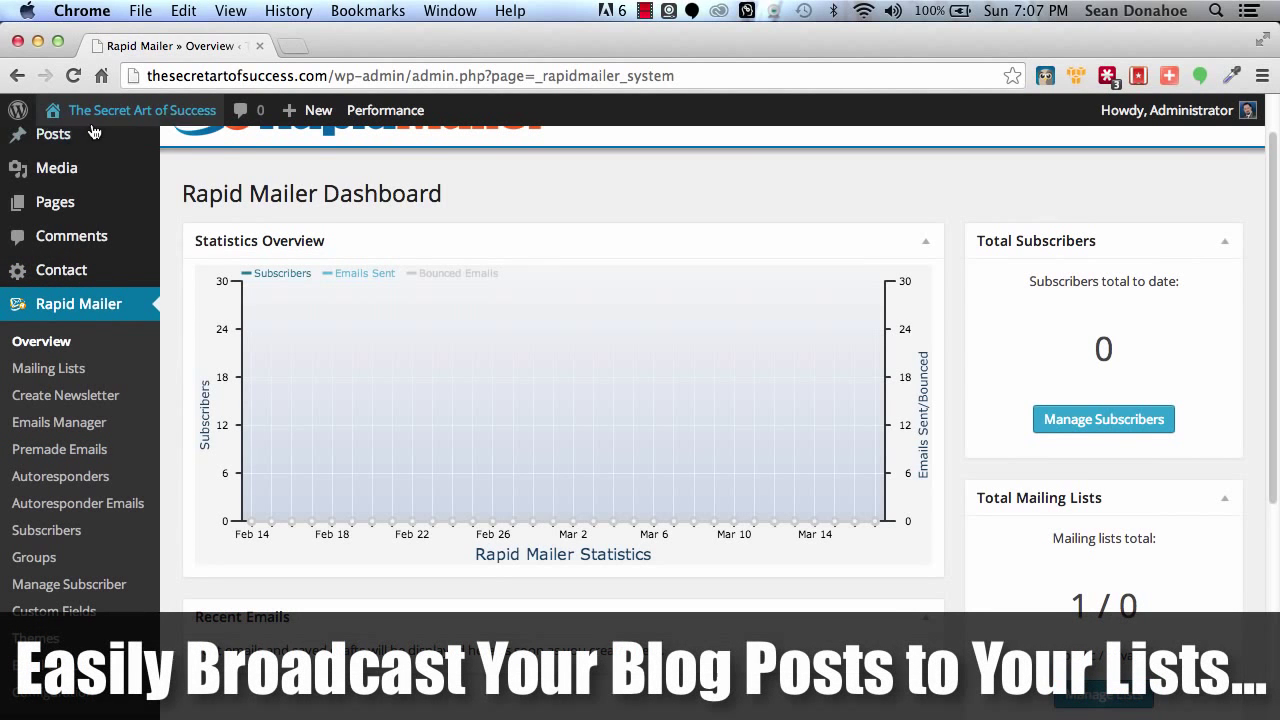
pyautogui.moveTo(200, 136)
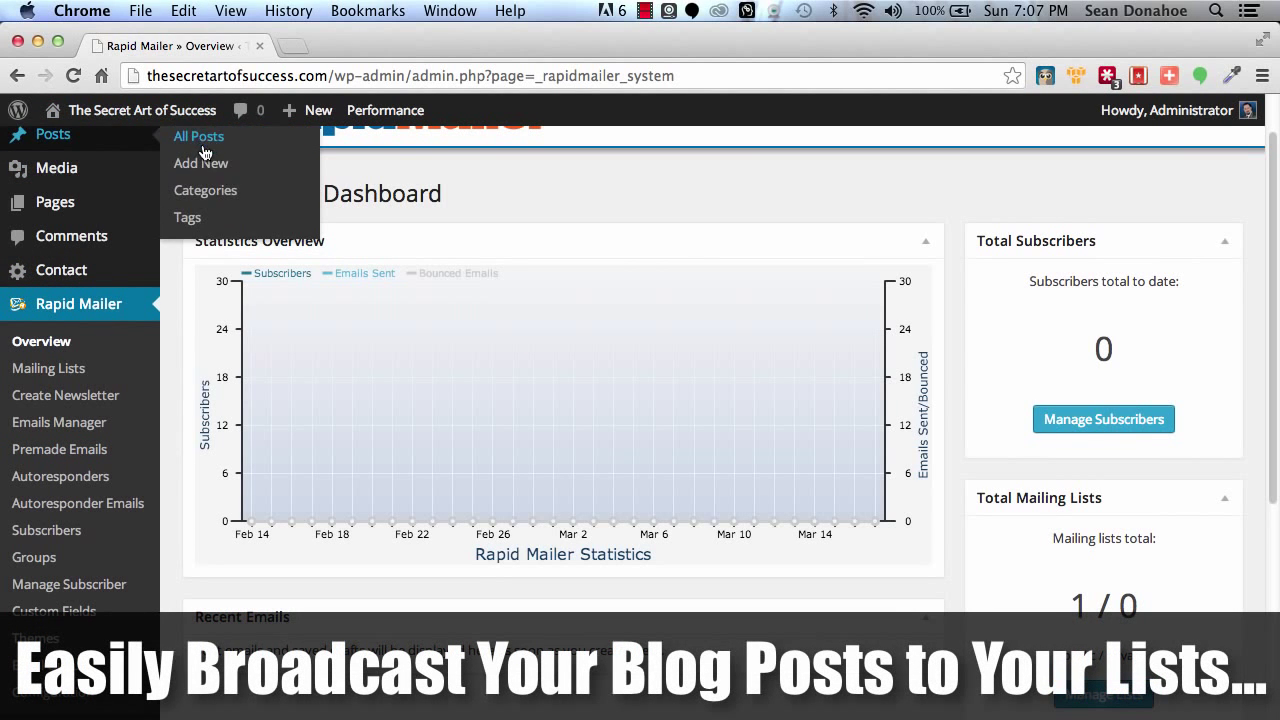
# Open Add New Post in a second tab and look over its Send as Newsletter options.
pyautogui.rightClick(200, 160)
pyautogui.click(252, 168)
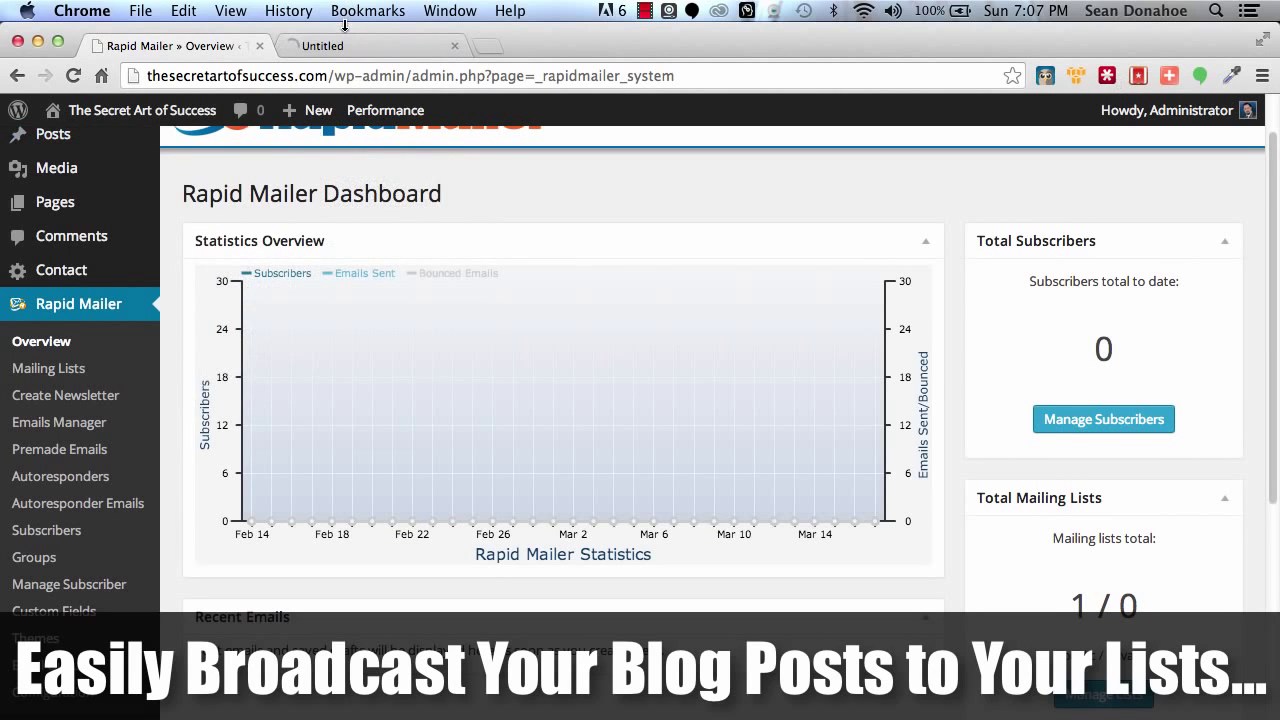
pyautogui.click(331, 52)
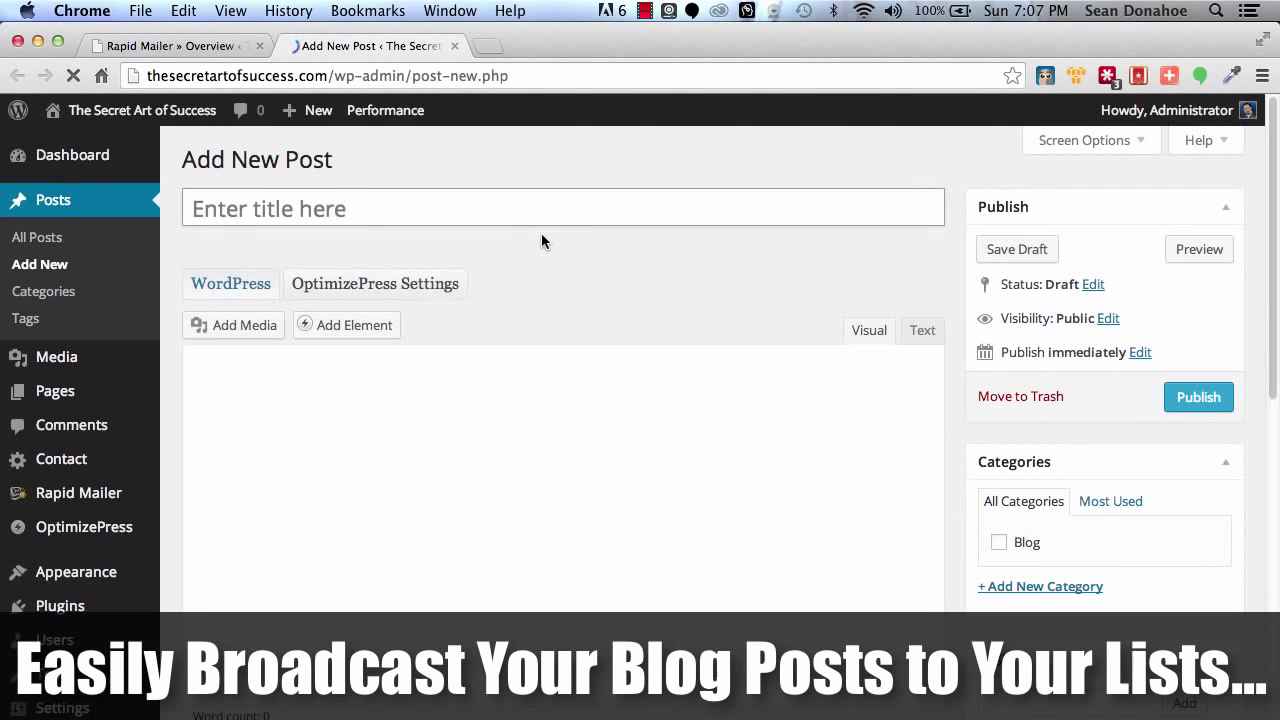
pyautogui.scroll(-15, 560, 491)
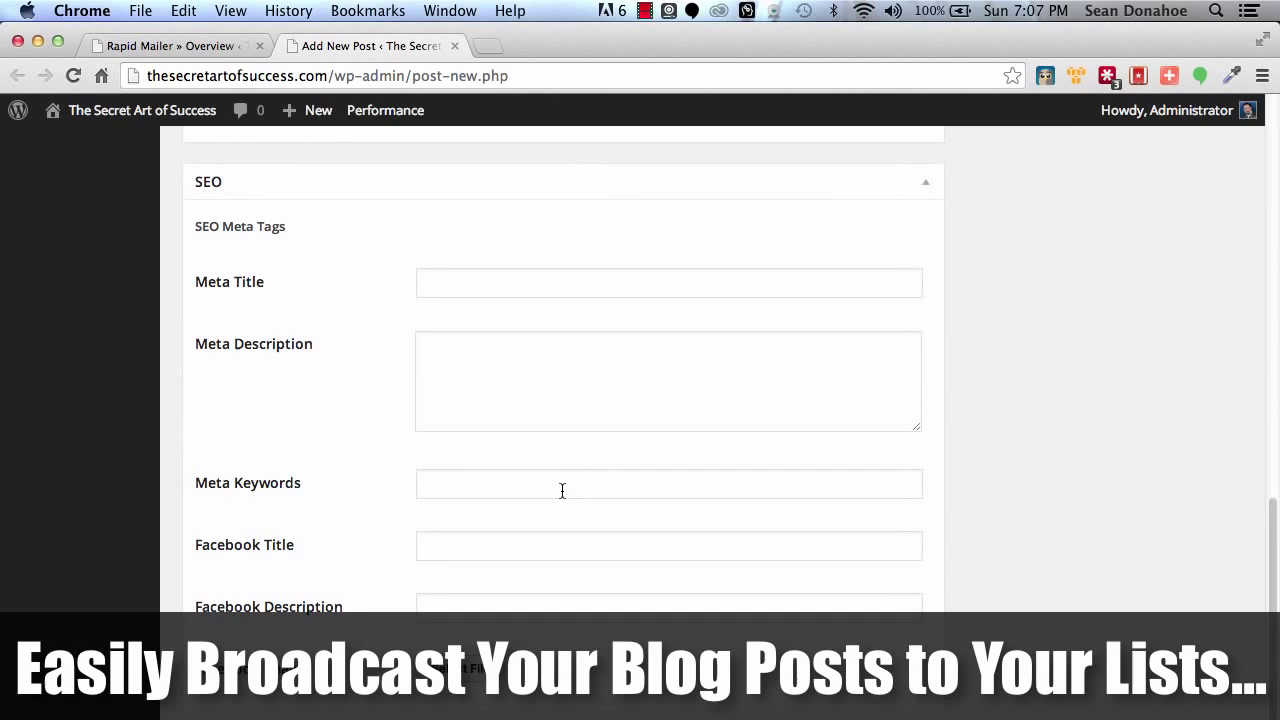
pyautogui.scroll(5, 562, 490)
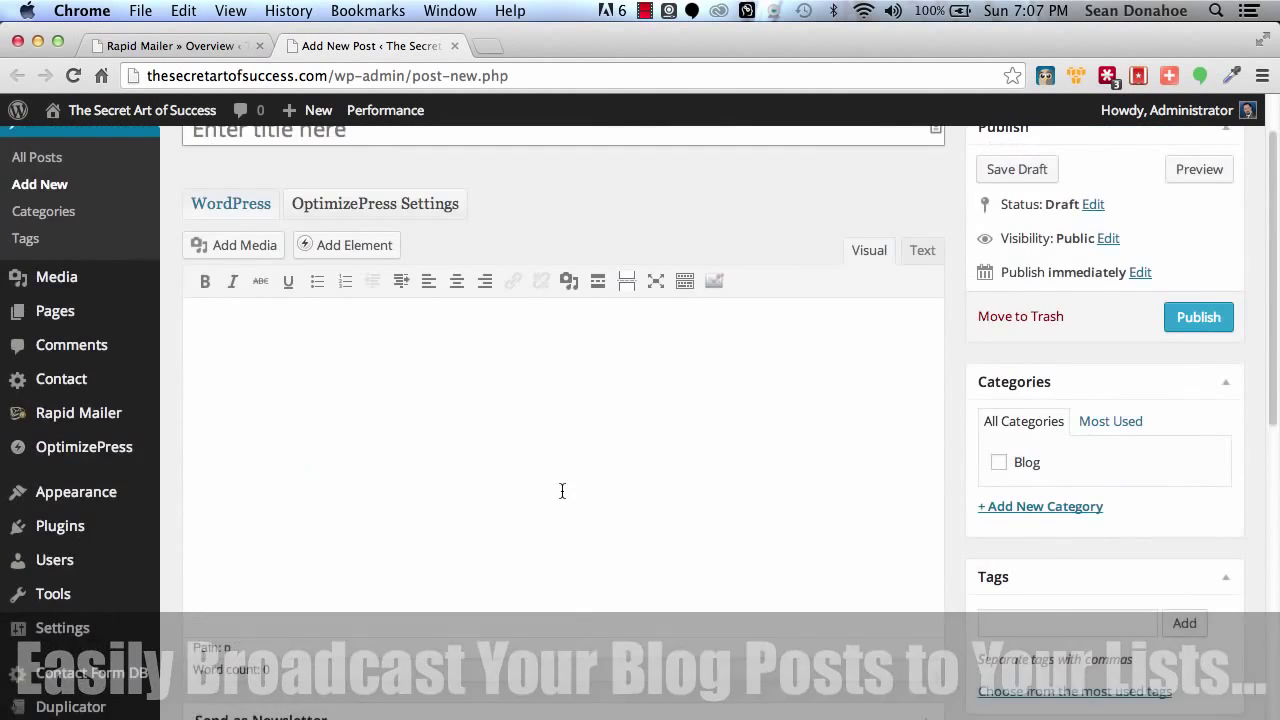
pyautogui.scroll(3, 561, 497)
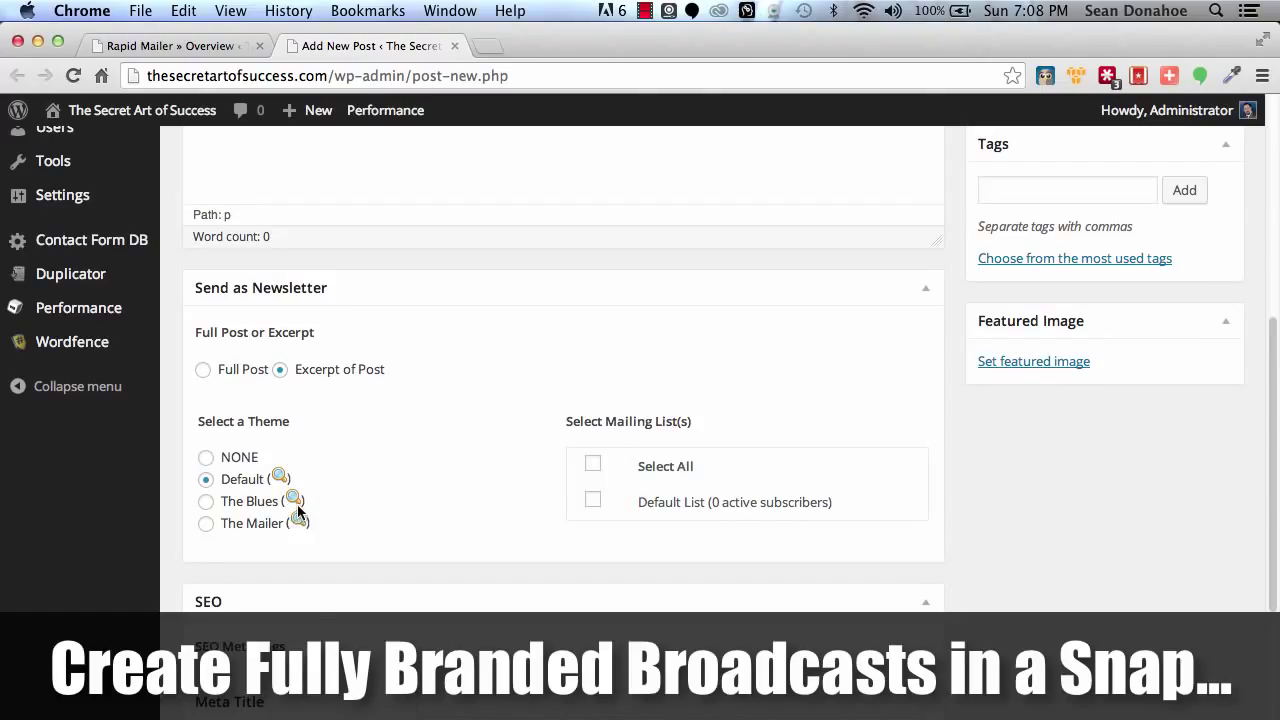
# Preview The Blues newsletter theme, close the preview and review the mailing list choices.
pyautogui.click(296, 501)
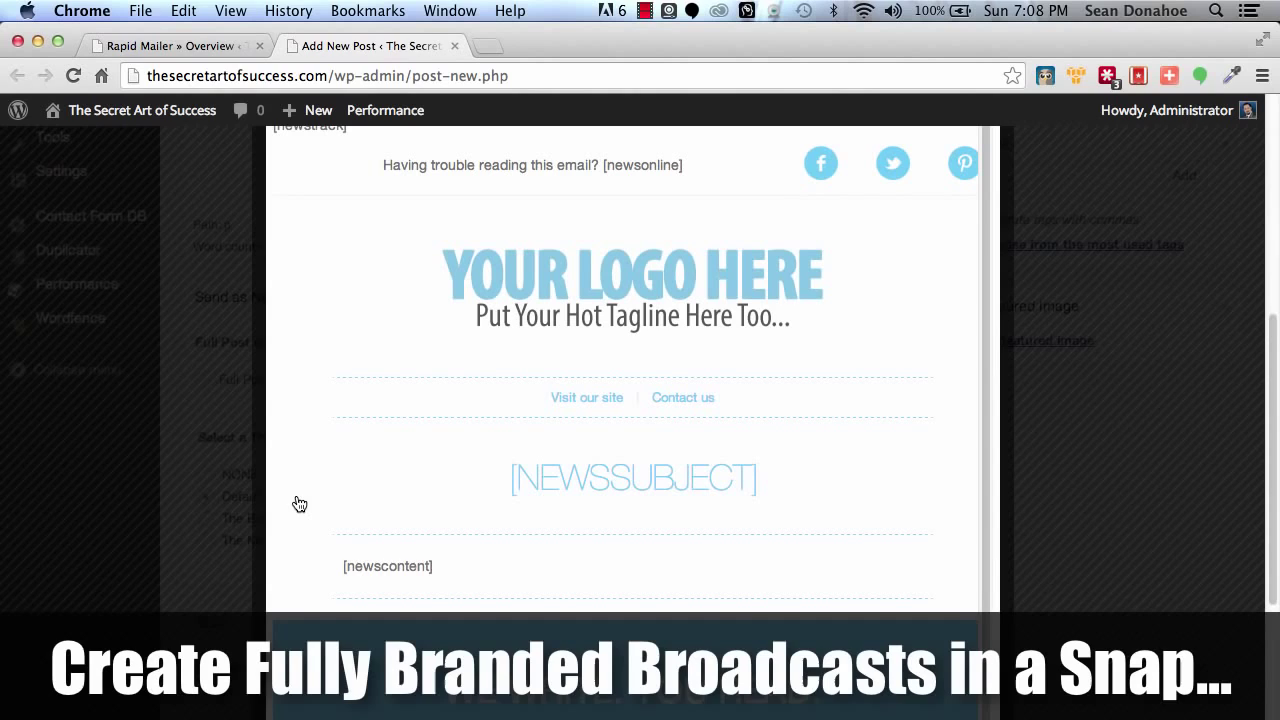
pyautogui.scroll(-5, 558, 345)
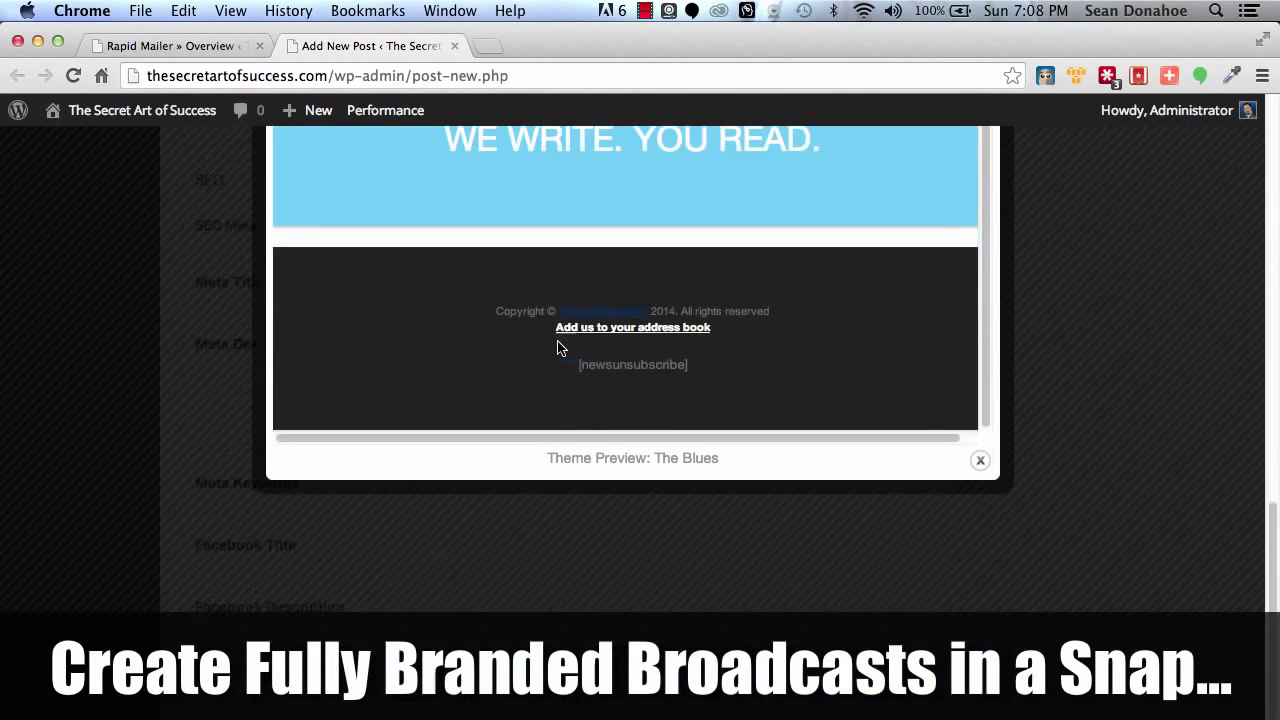
pyautogui.scroll(5, 557, 349)
pyautogui.scroll(5, 557, 347)
pyautogui.scroll(-3, 557, 347)
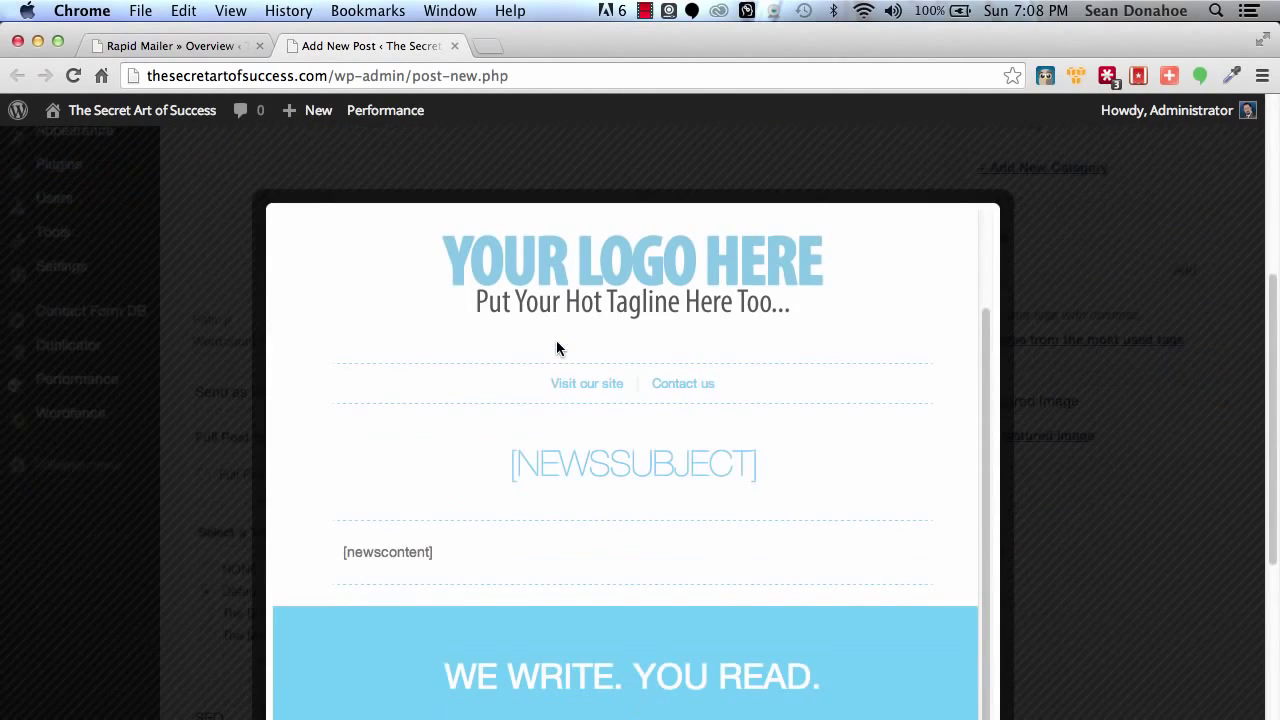
pyautogui.scroll(4, 916, 212)
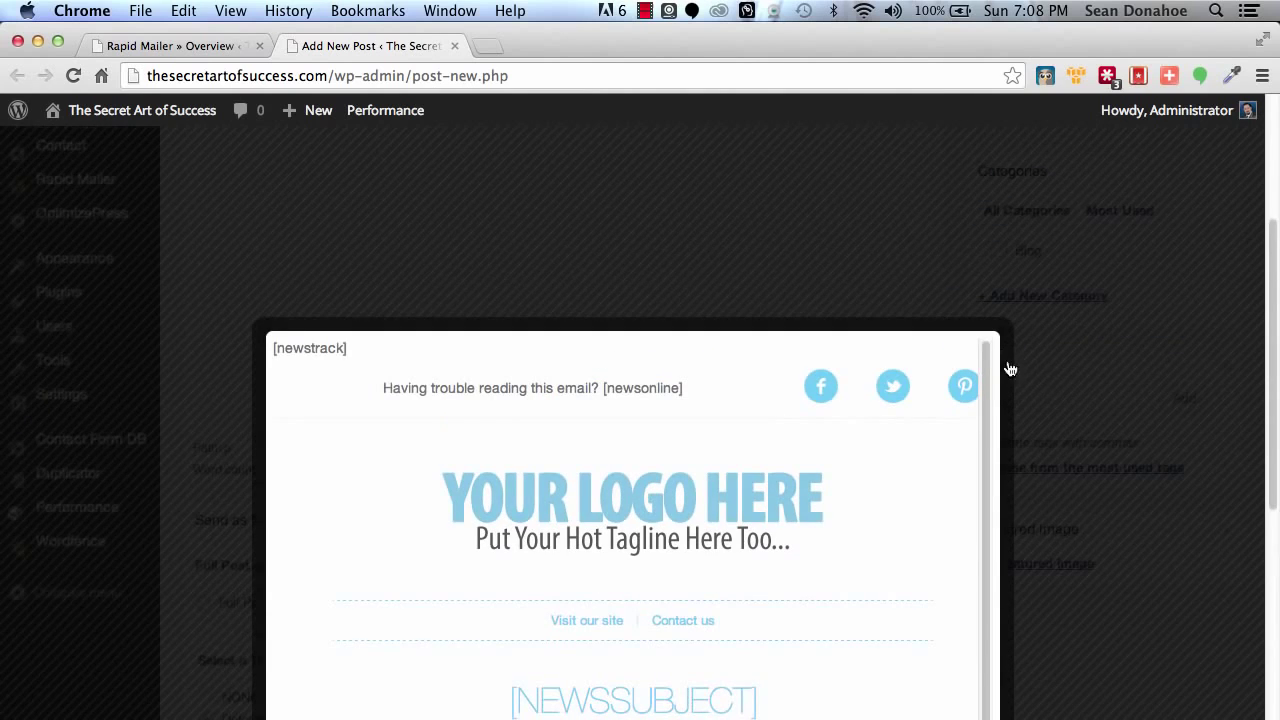
pyautogui.scroll(-1, 1032, 386)
pyautogui.scroll(-5, 1032, 386)
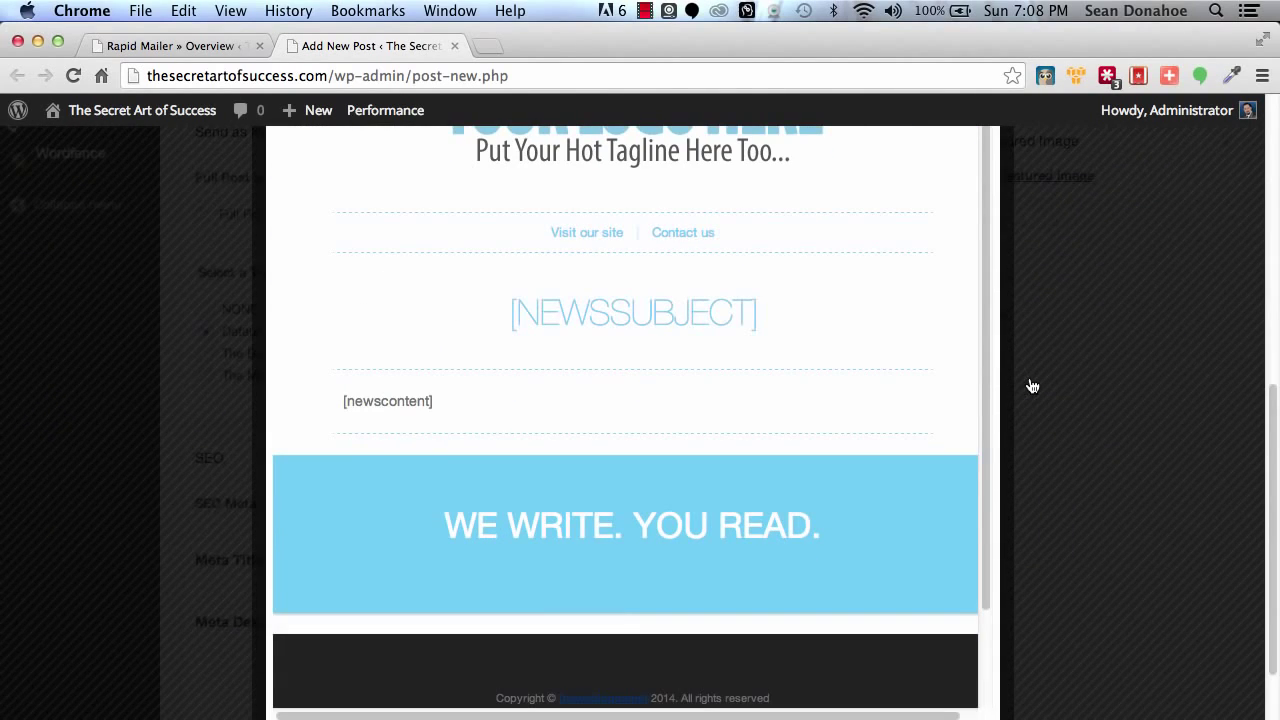
pyautogui.press('Escape')
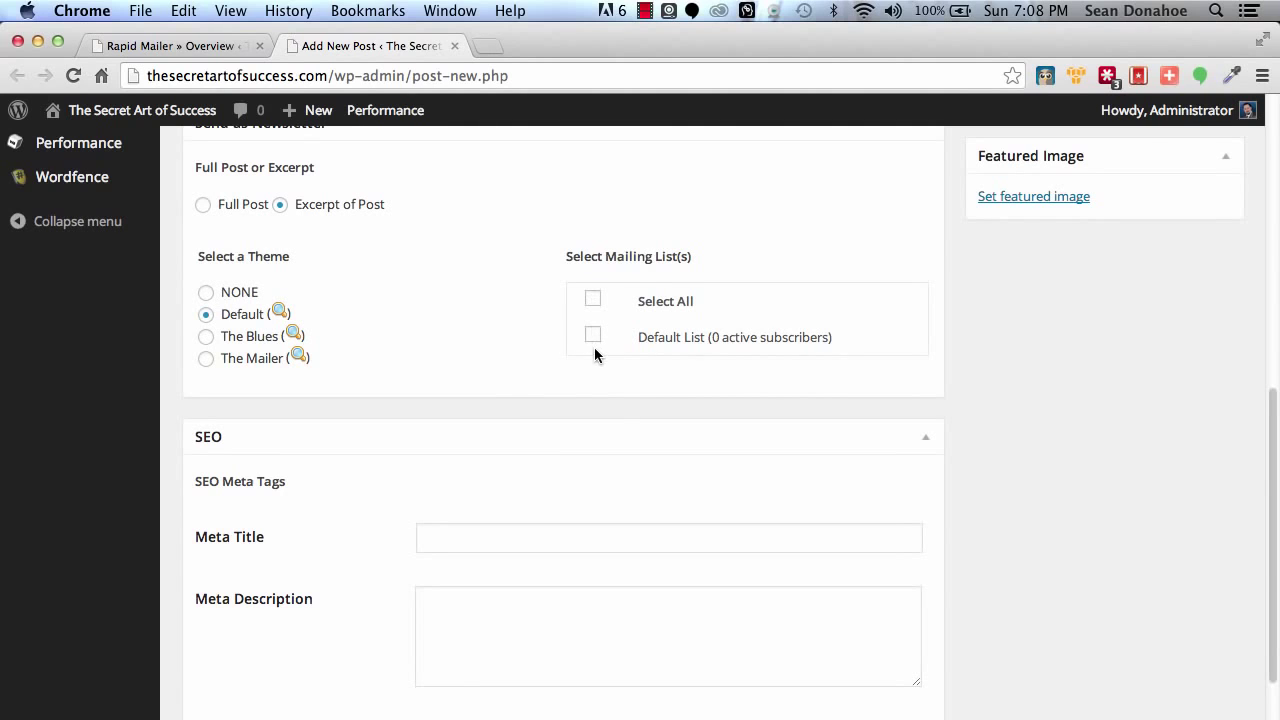
pyautogui.scroll(3, 481, 328)
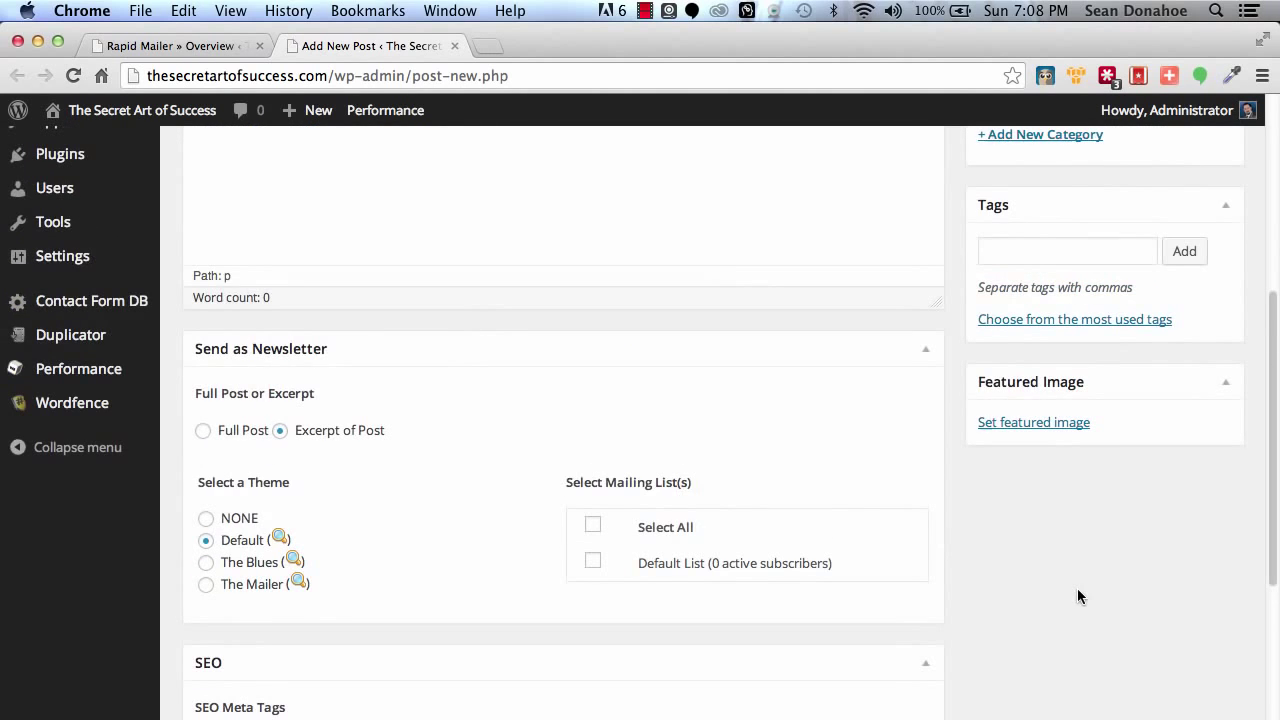
pyautogui.scroll(5, 1077, 589)
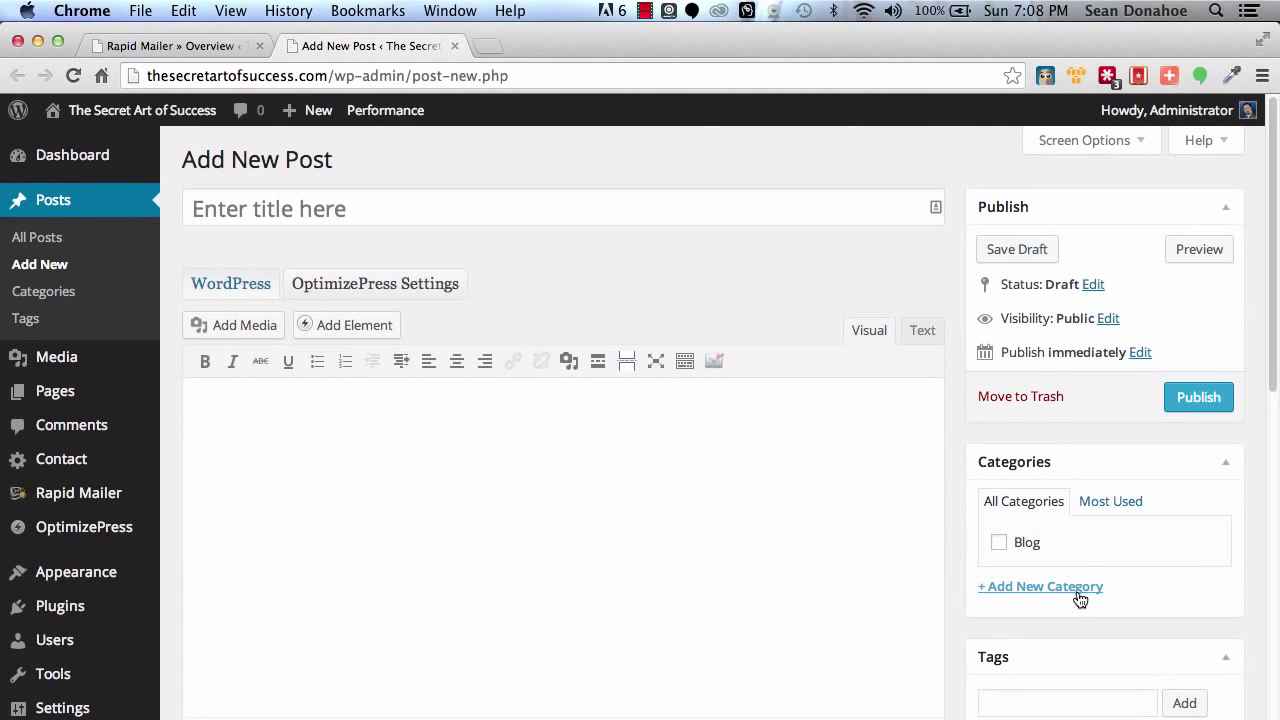
pyautogui.scroll(-7, 1080, 598)
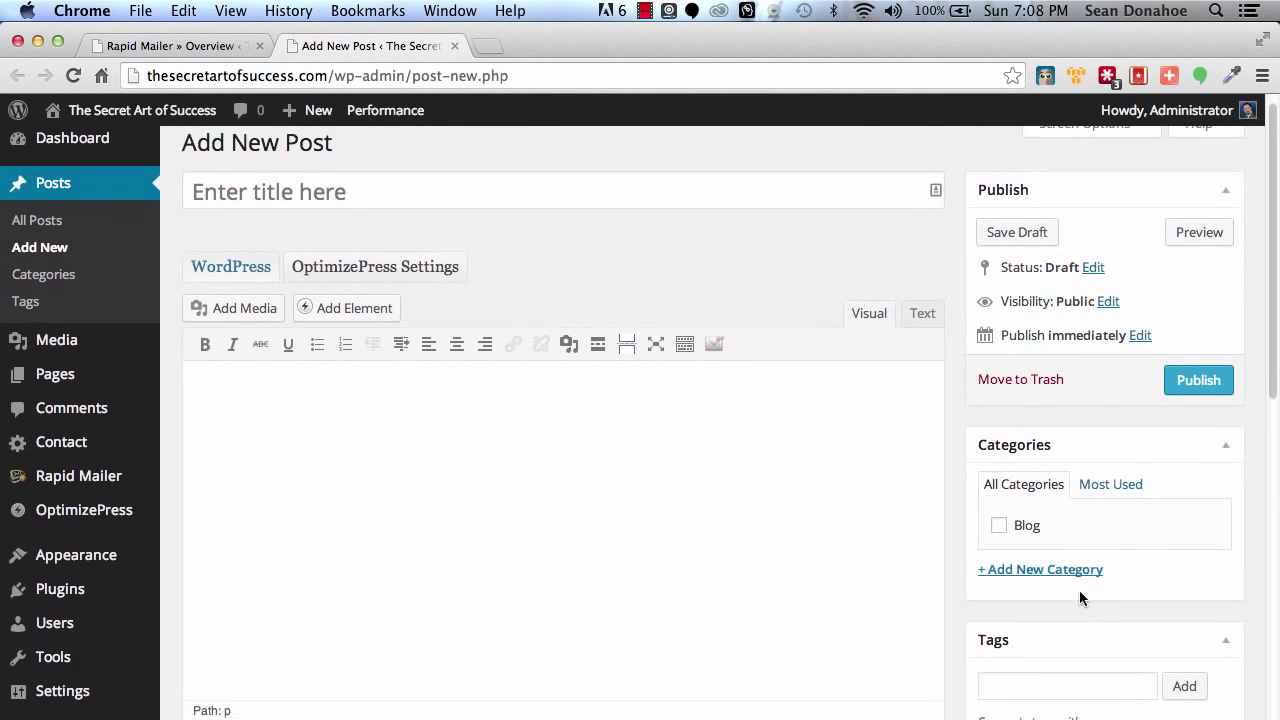
pyautogui.scroll(10, 1080, 597)
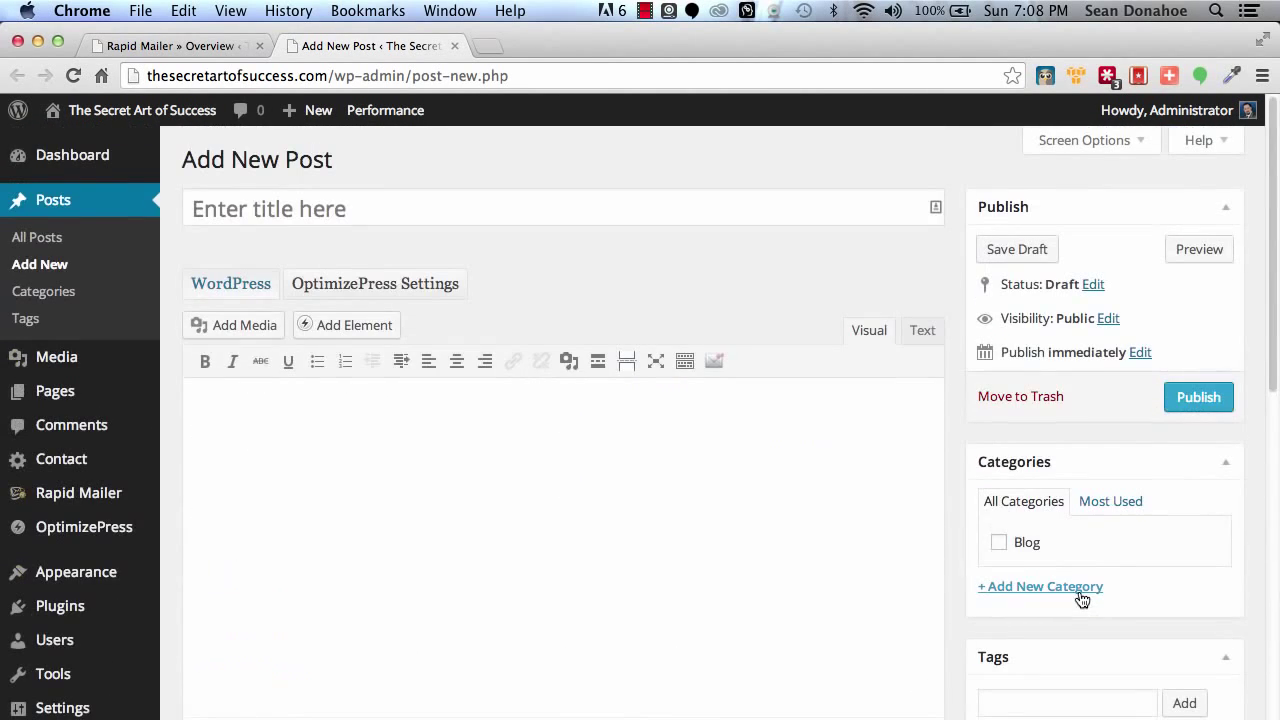
pyautogui.moveTo(96, 490)
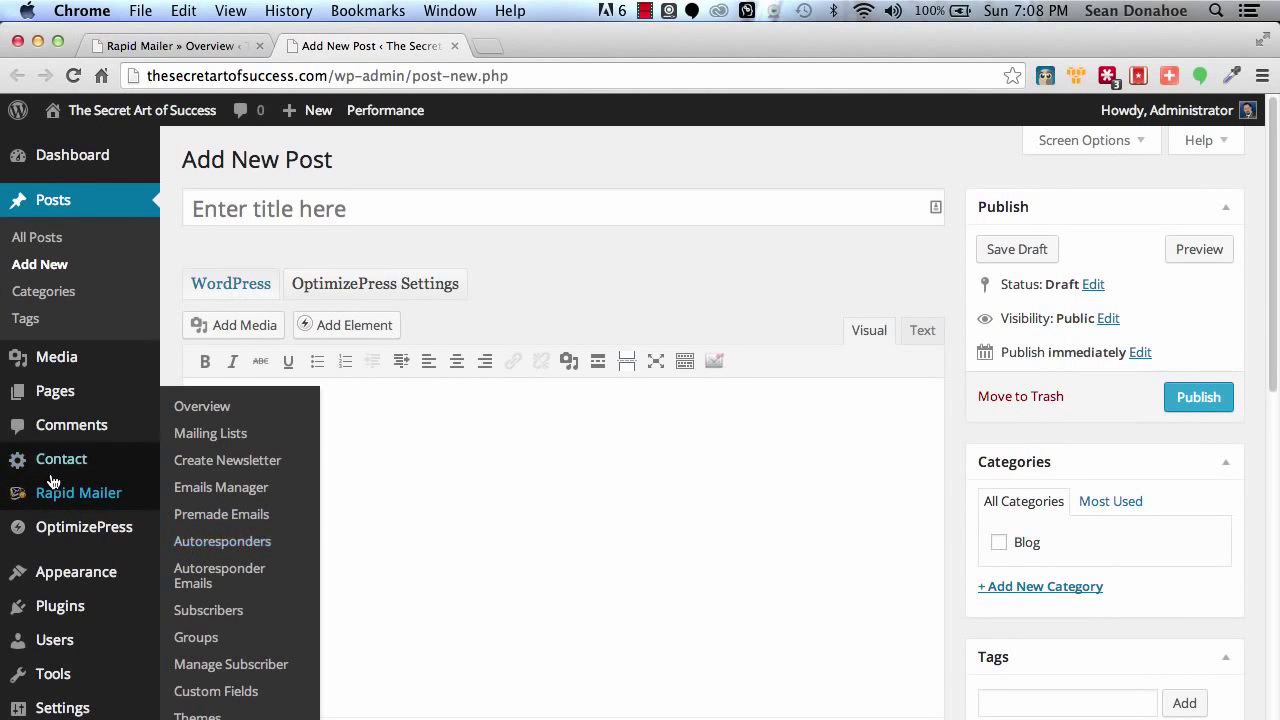
# Go from the Rapid Mailer dashboard to Autoresponders and start a new one with Add New.
pyautogui.click(50, 490)
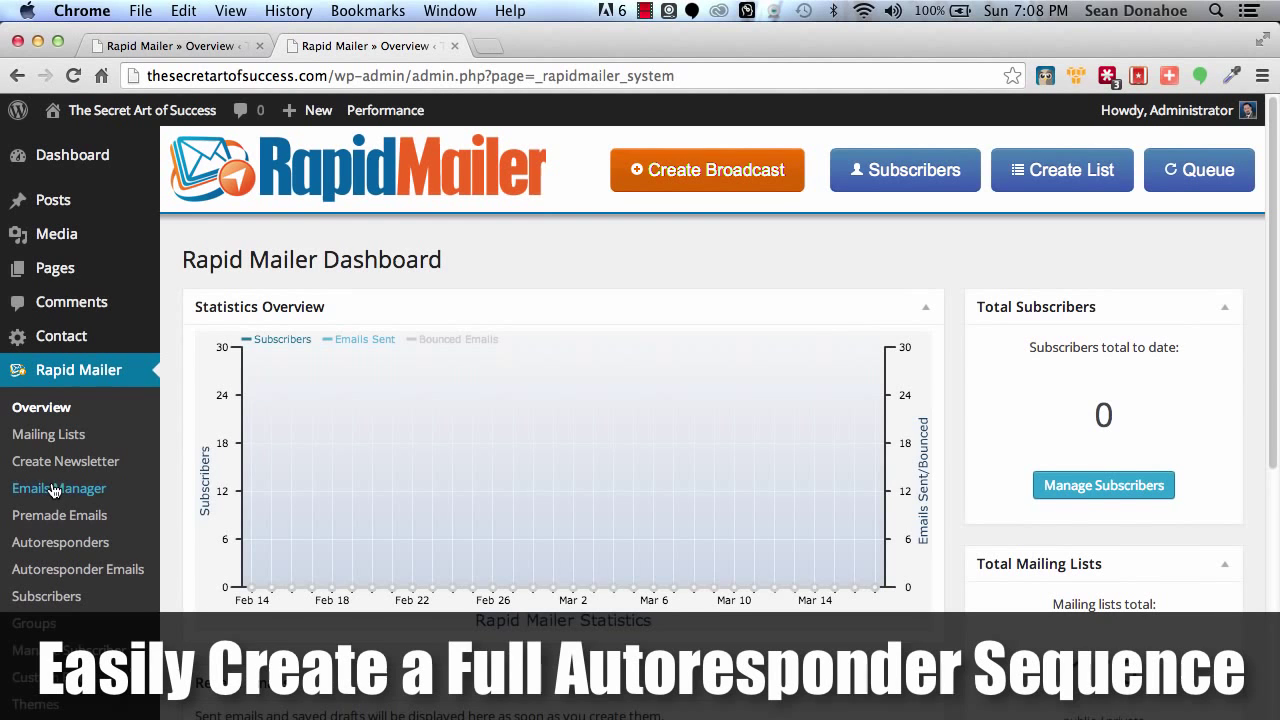
pyautogui.scroll(-3, 55, 489)
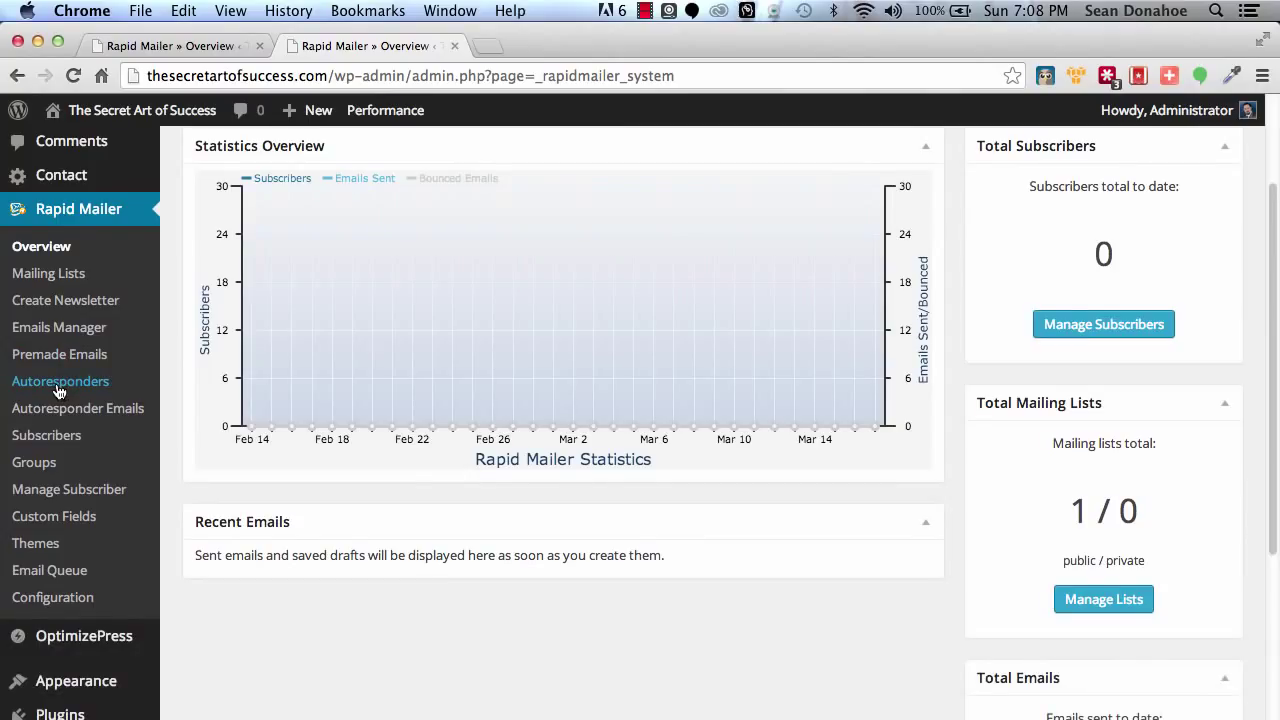
pyautogui.click(58, 386)
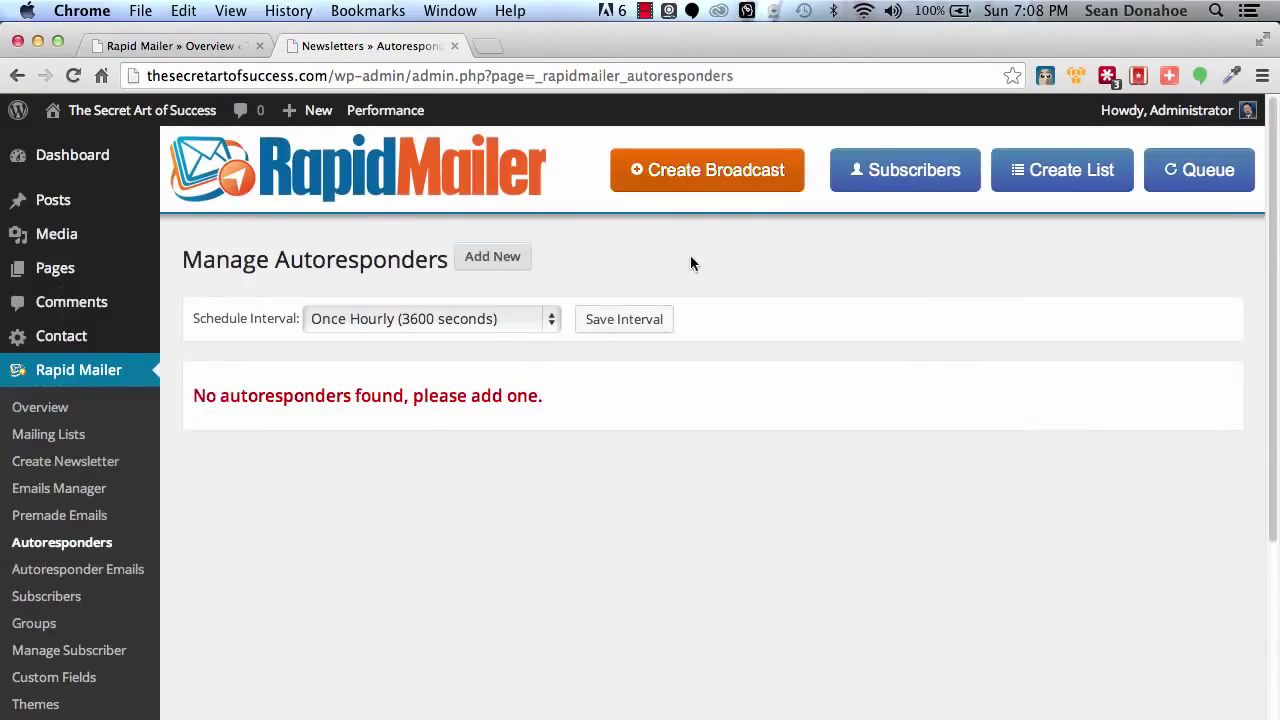
pyautogui.click(505, 264)
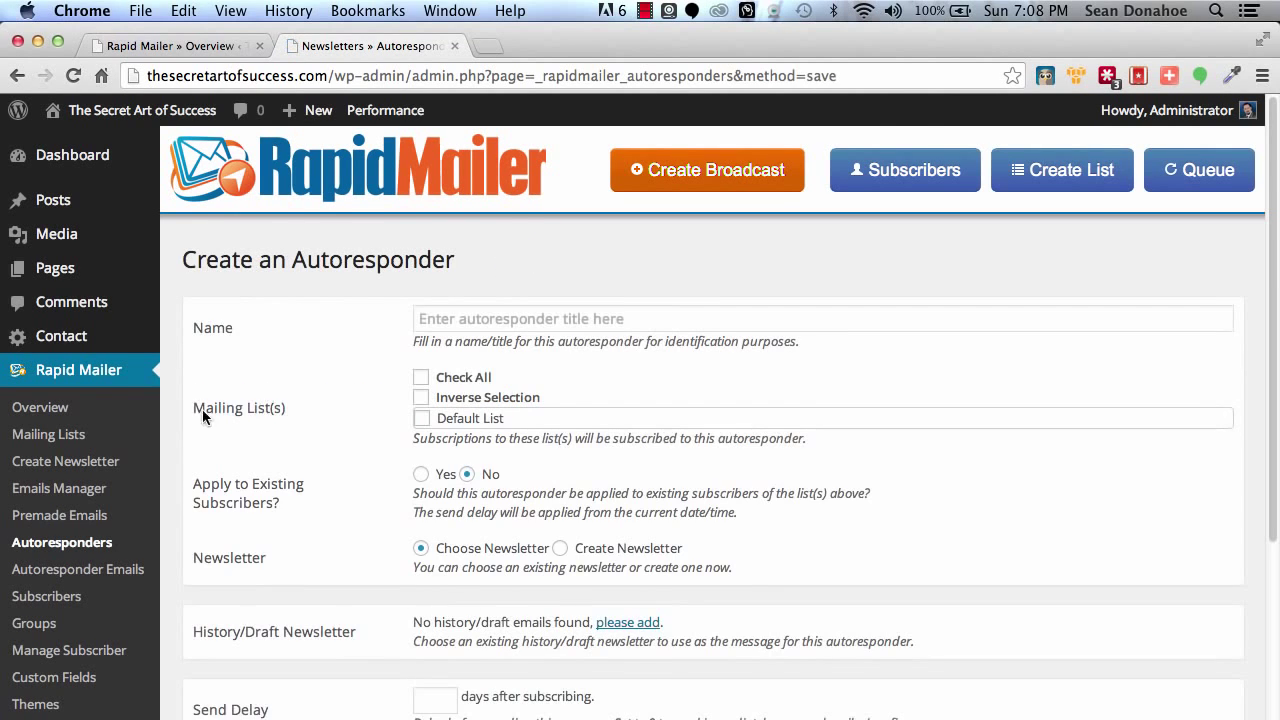
# Name the autoresponder 'IMSC Sign Up', tick Default List and choose Create Newsletter.
pyautogui.scroll(-1, 263, 408)
pyautogui.click(480, 272)
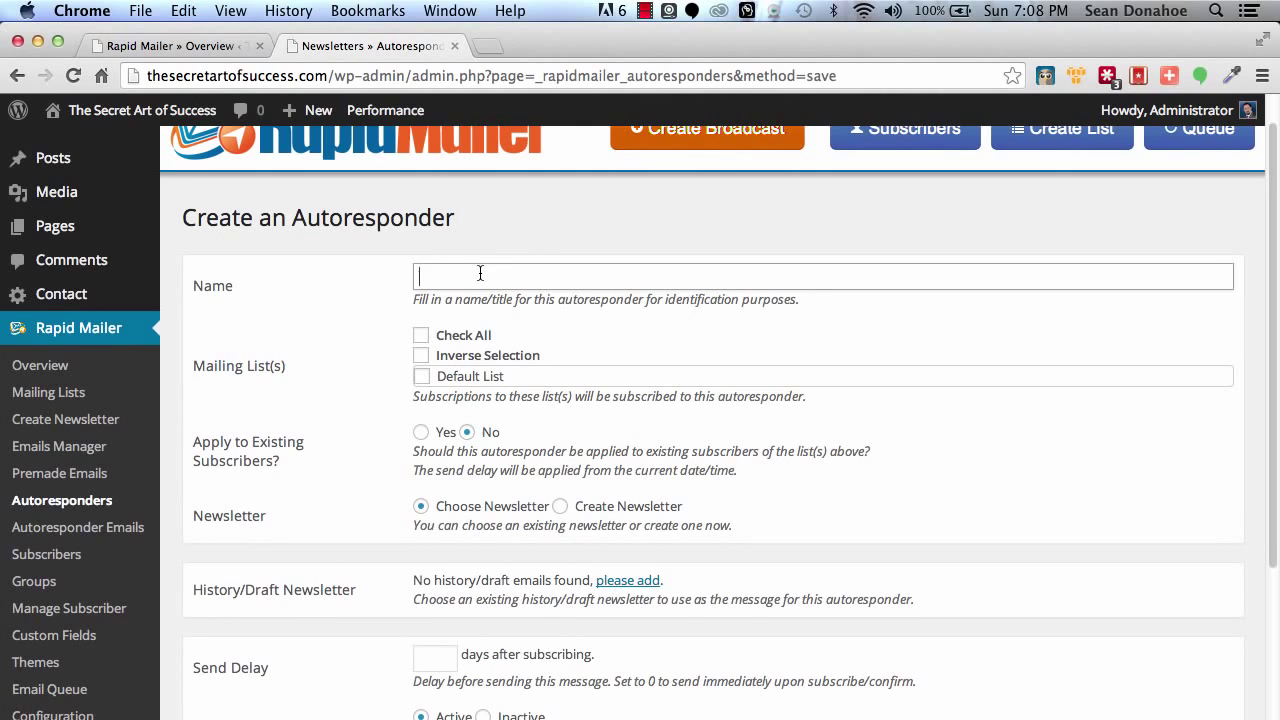
pyautogui.write('IMSC')
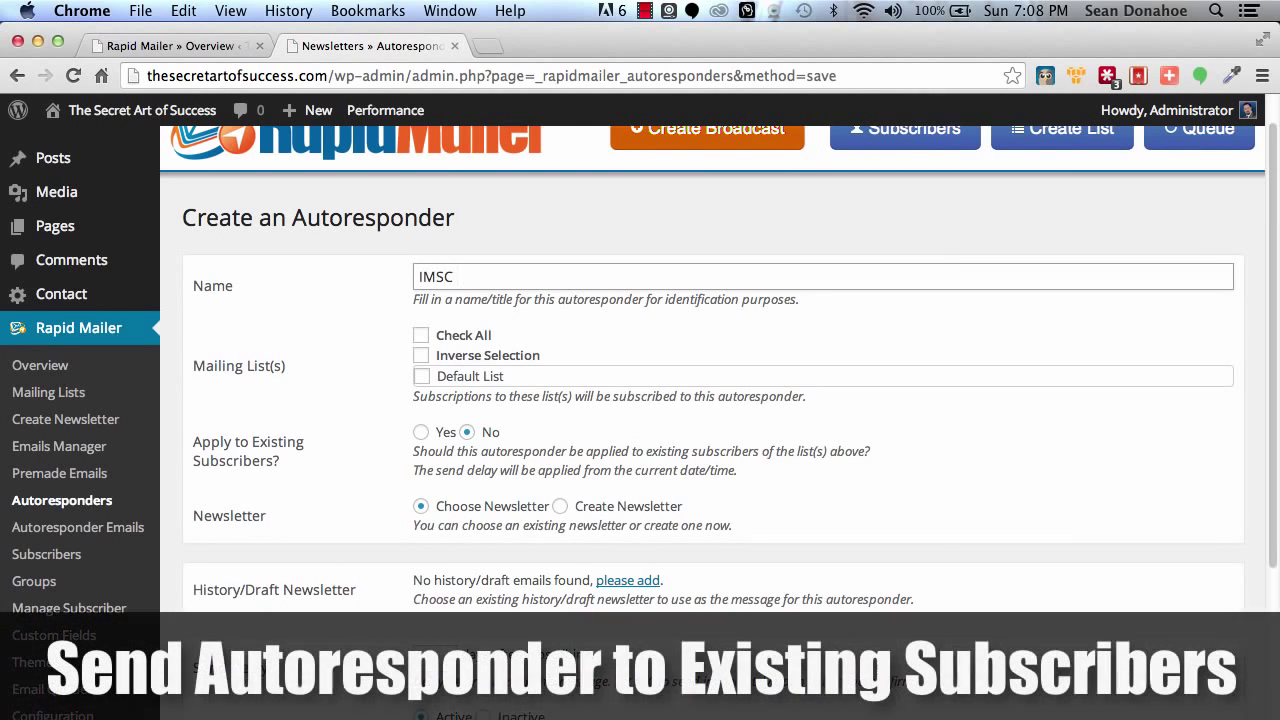
pyautogui.write(' Sign Up')
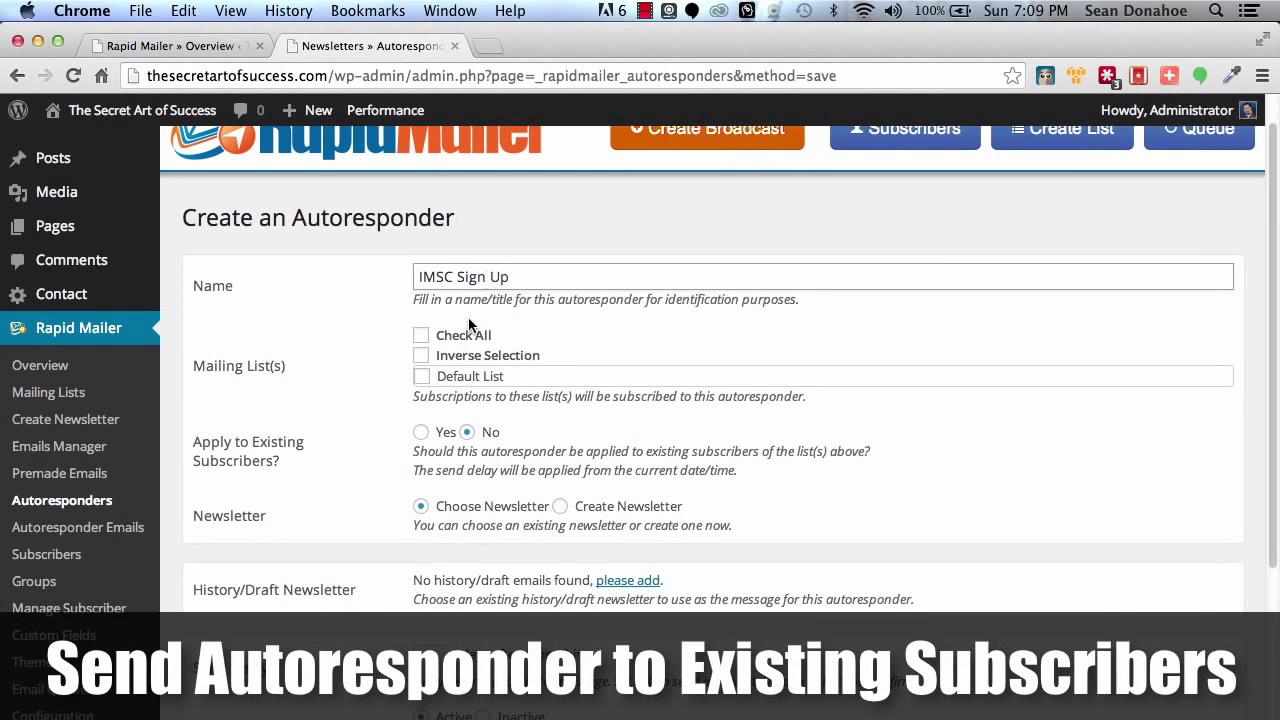
pyautogui.click(422, 375)
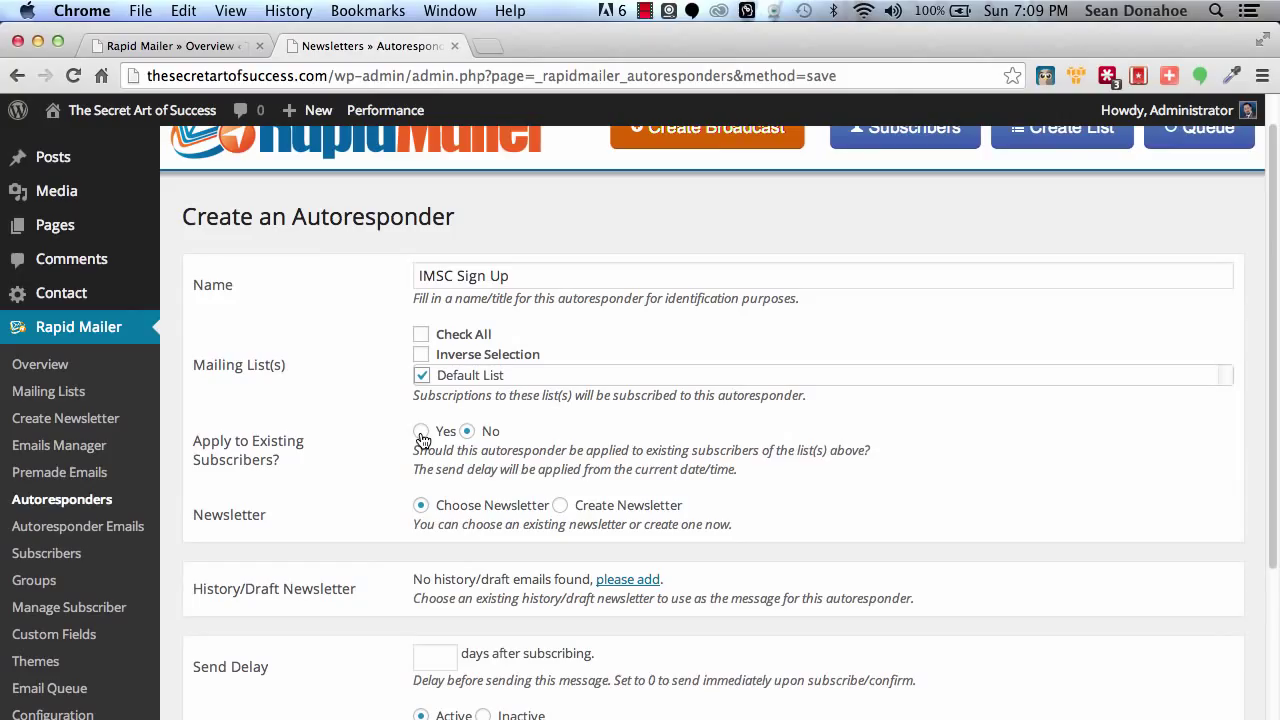
pyautogui.scroll(-3, 358, 444)
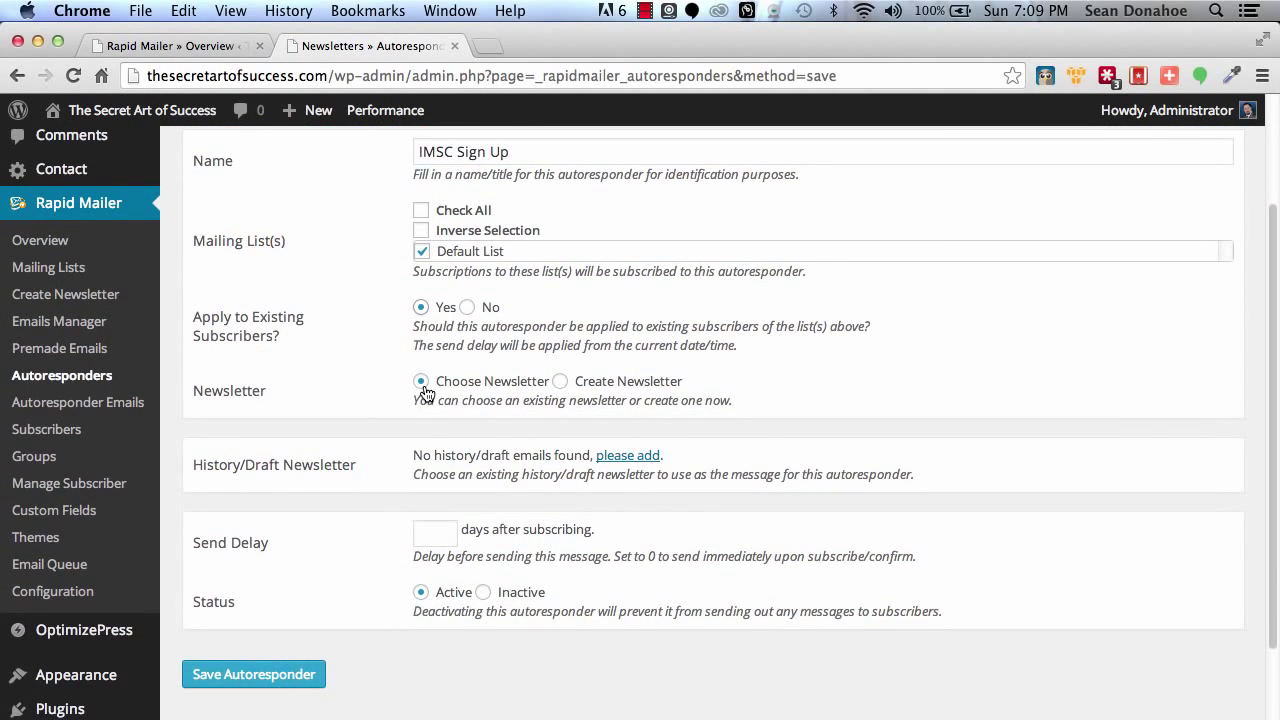
pyautogui.click(561, 383)
pyautogui.scroll(-6, 644, 487)
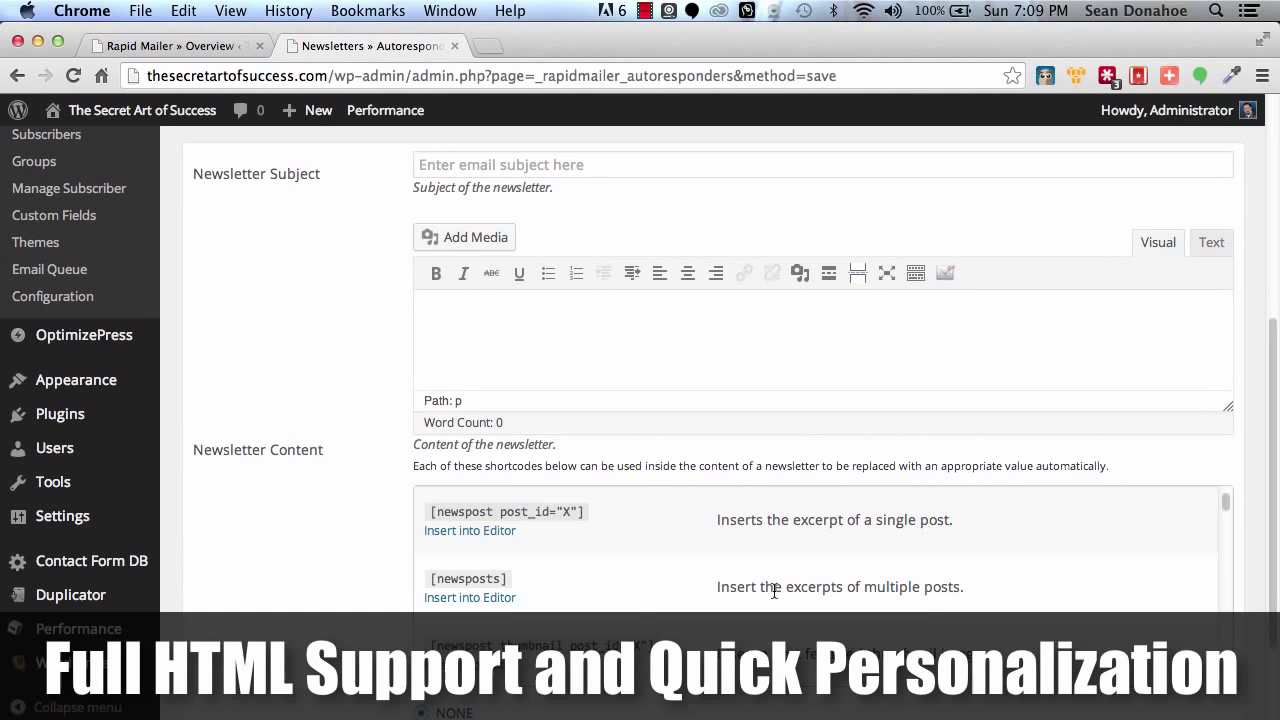
# Scroll past the shortcode list, enter a send delay of 0 days and submit the form.
pyautogui.scroll(-1, 763, 590)
pyautogui.scroll(-5, 762, 590)
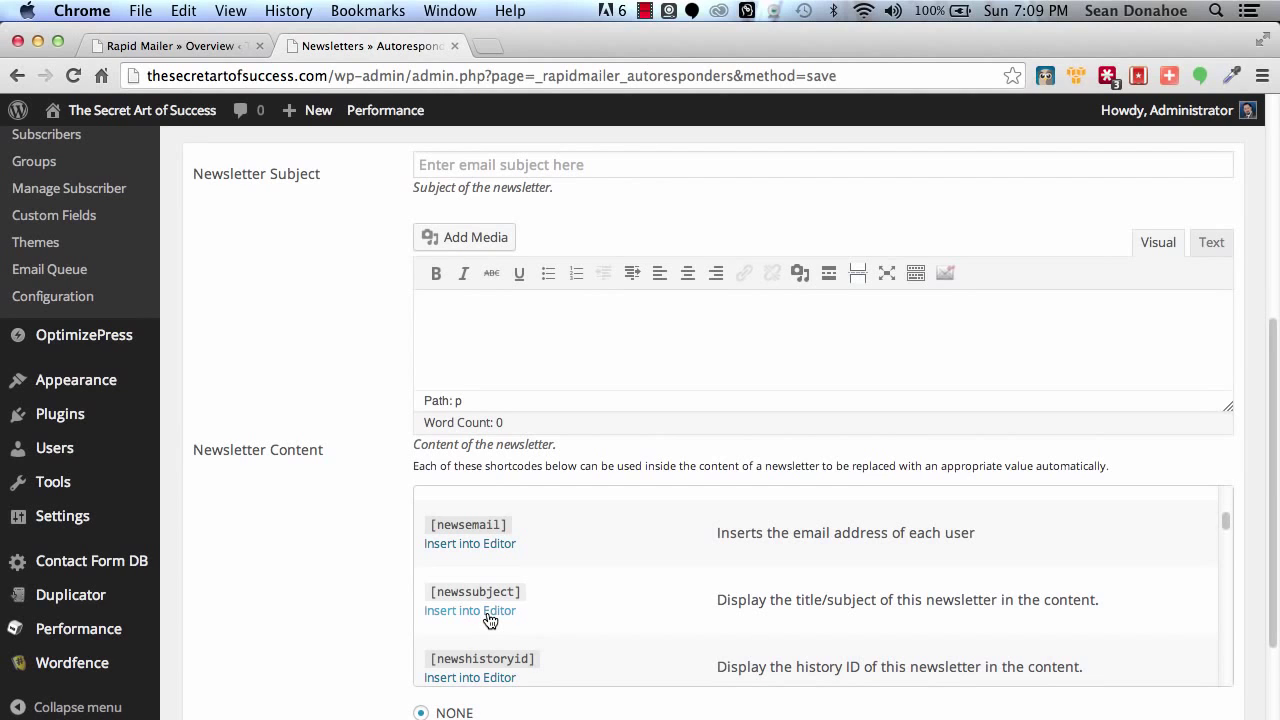
pyautogui.scroll(-7, 726, 635)
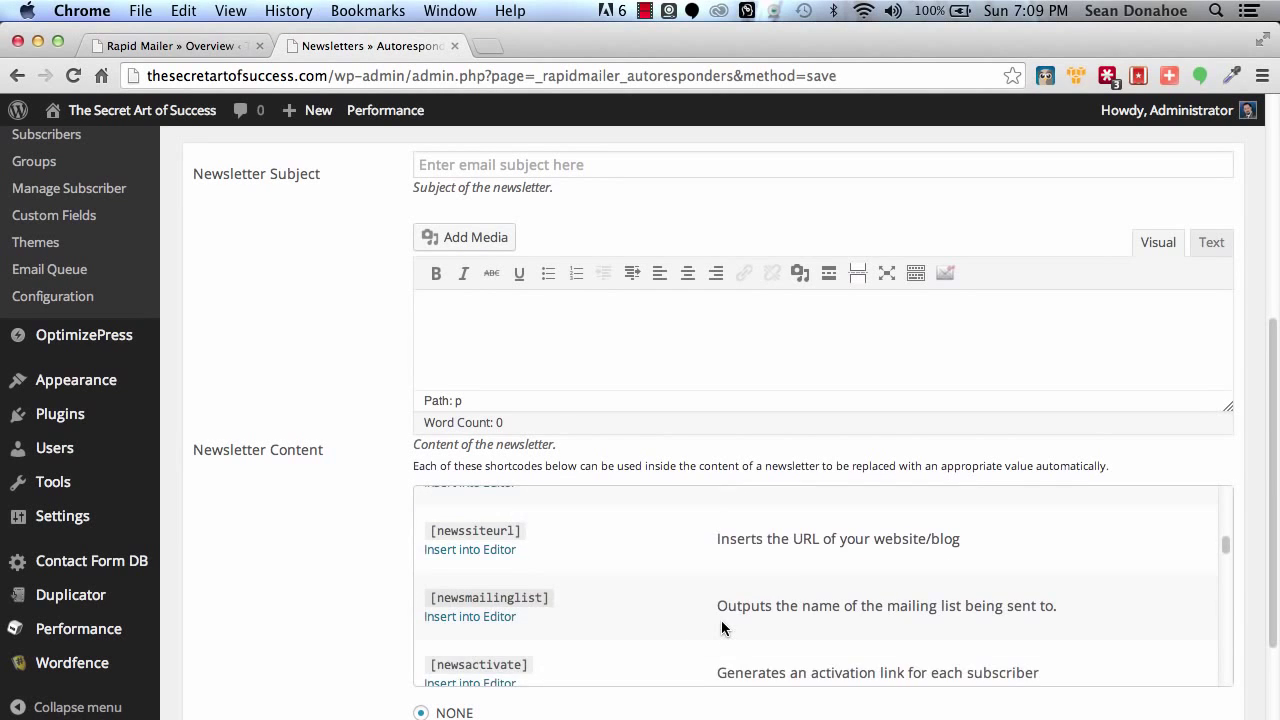
pyautogui.scroll(-10, 721, 622)
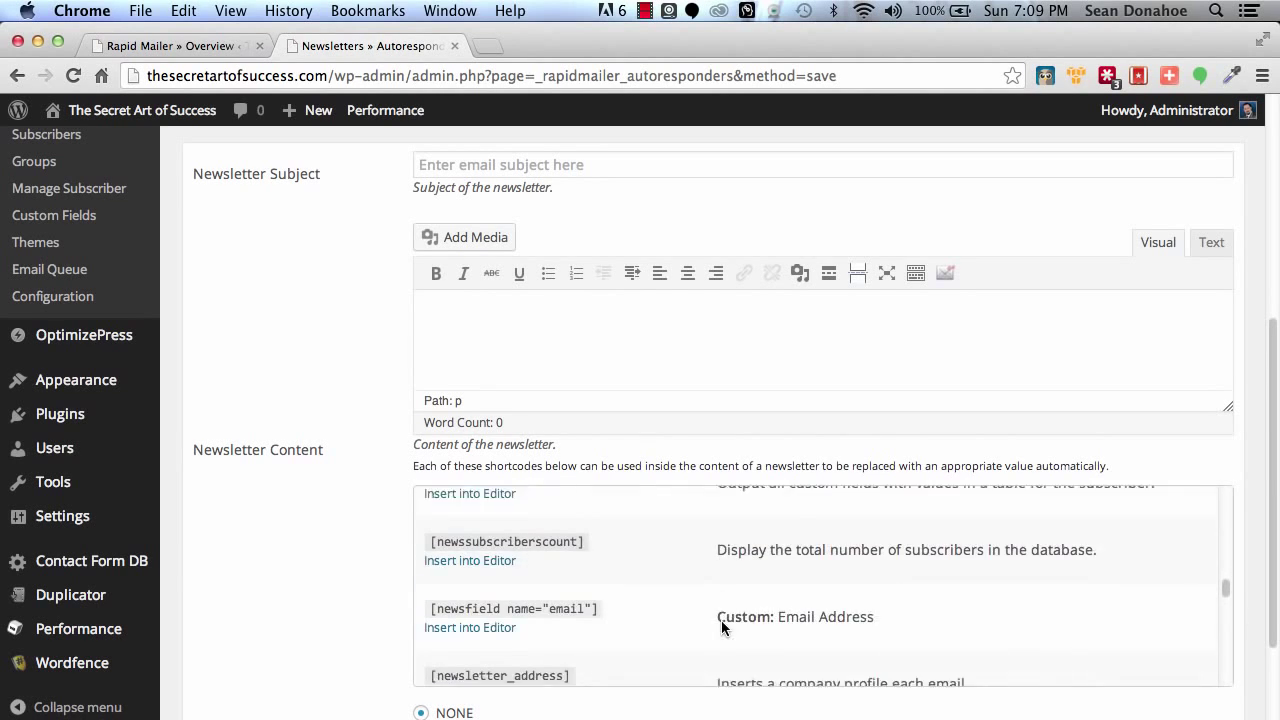
pyautogui.scroll(-8, 721, 621)
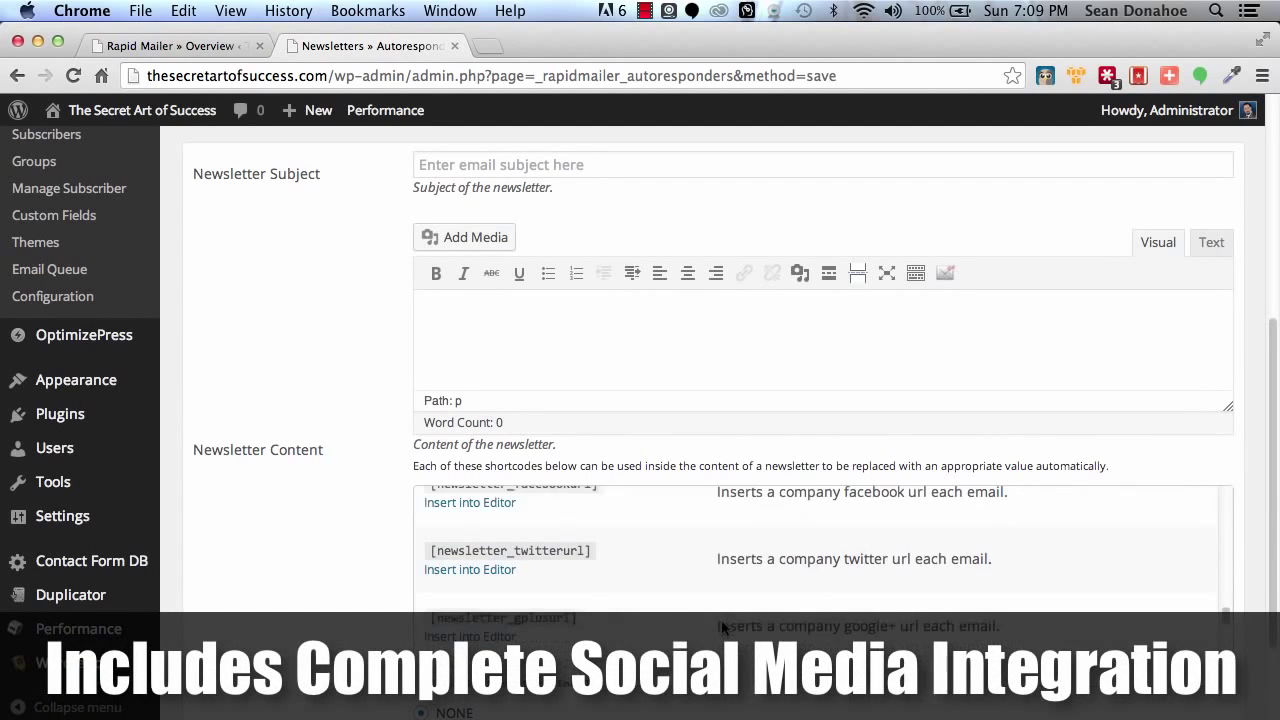
pyautogui.scroll(-5, 722, 626)
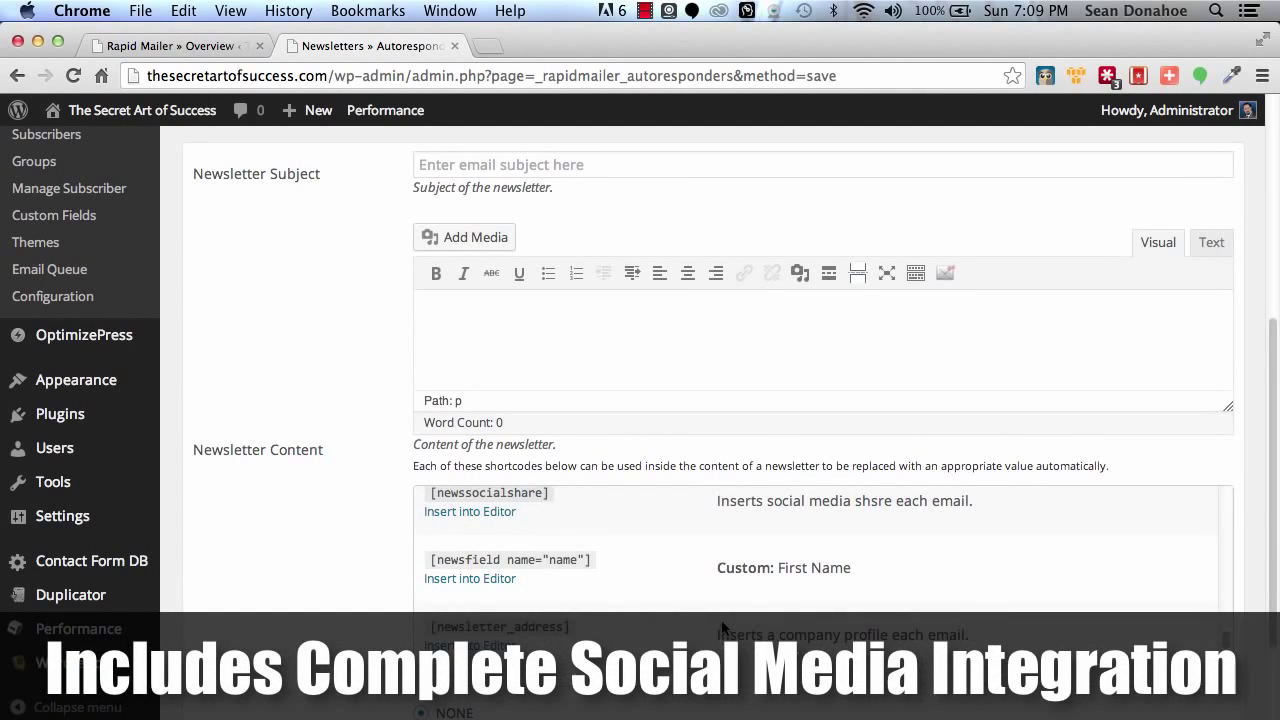
pyautogui.scroll(10, 721, 622)
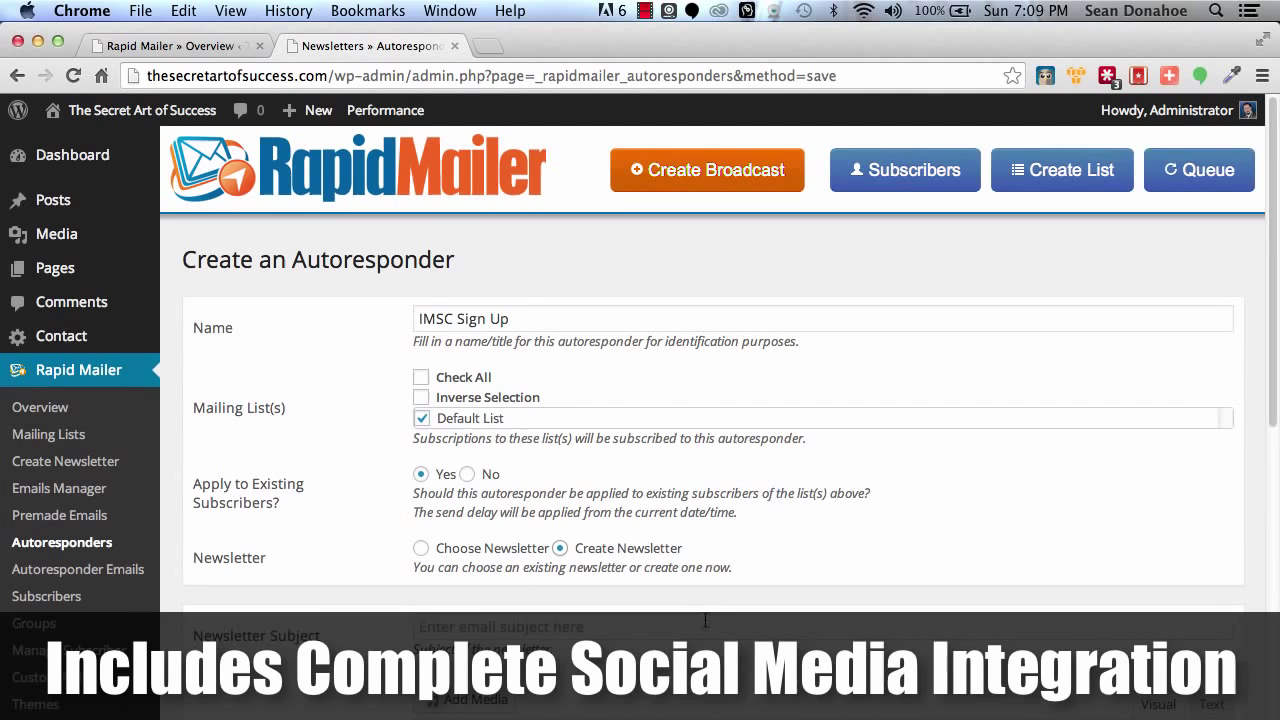
pyautogui.scroll(-5, 705, 620)
pyautogui.scroll(-2, 377, 628)
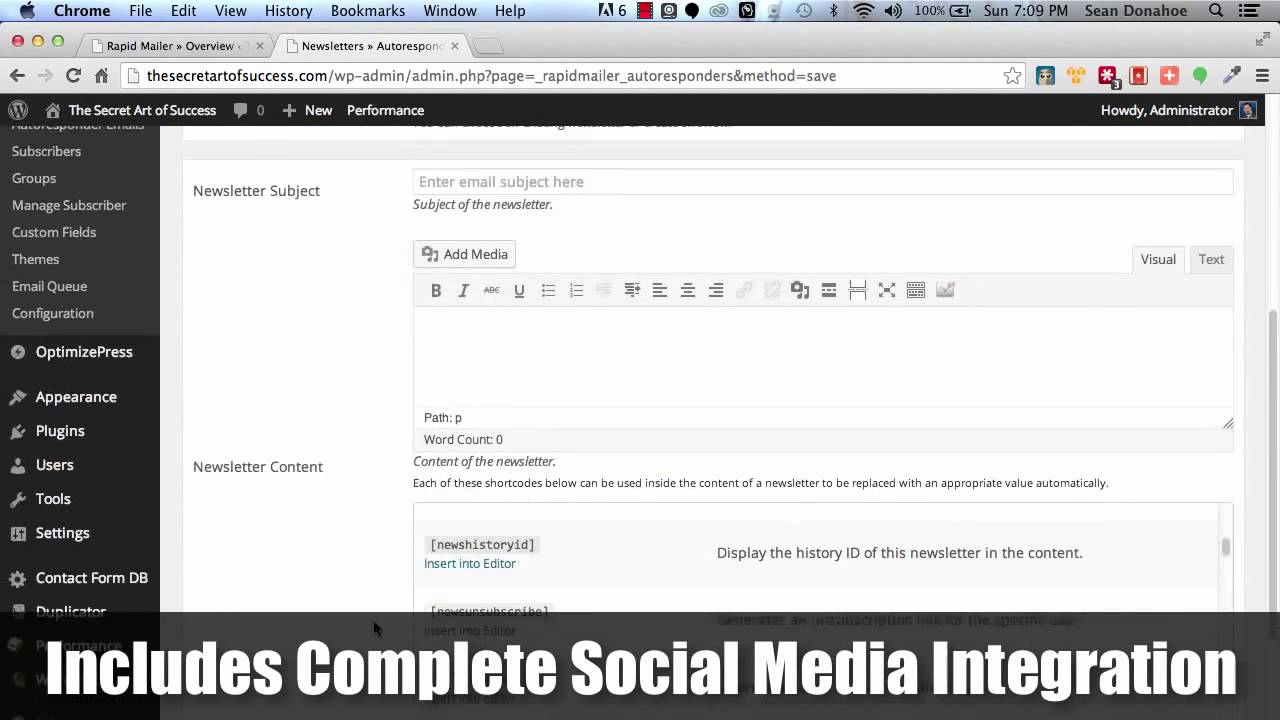
pyautogui.scroll(-2, 377, 628)
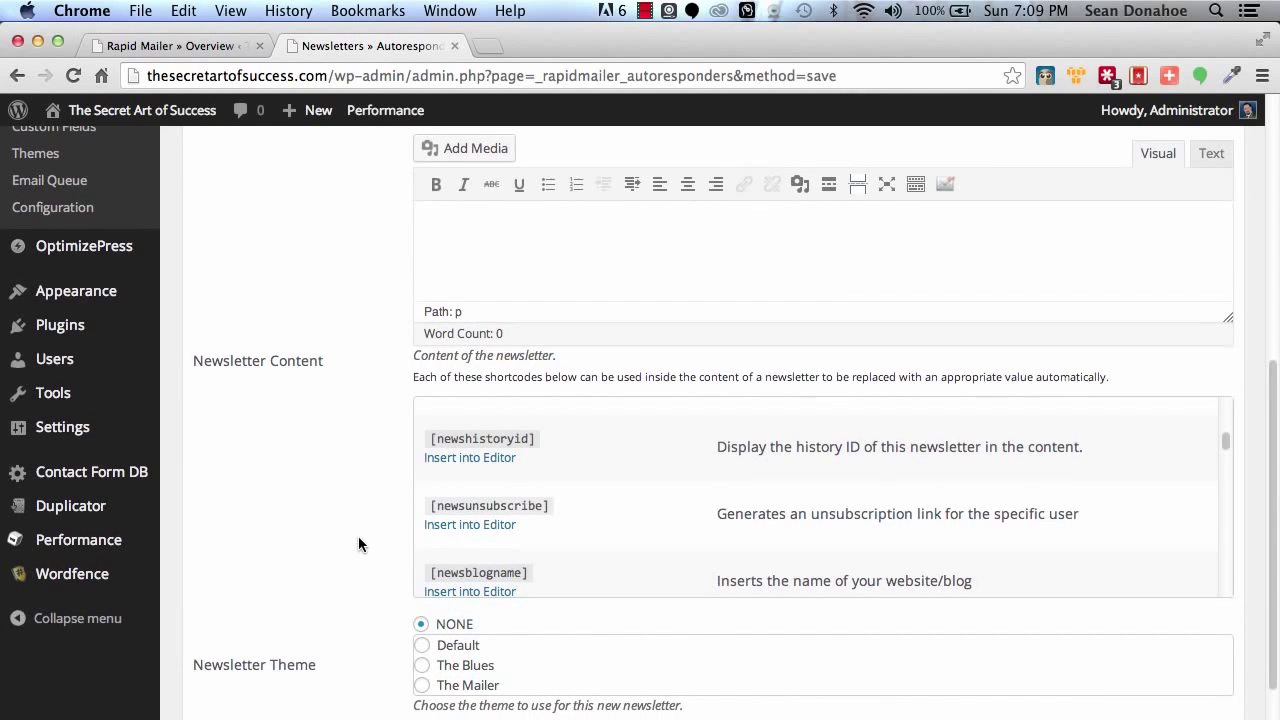
pyautogui.scroll(-4, 358, 540)
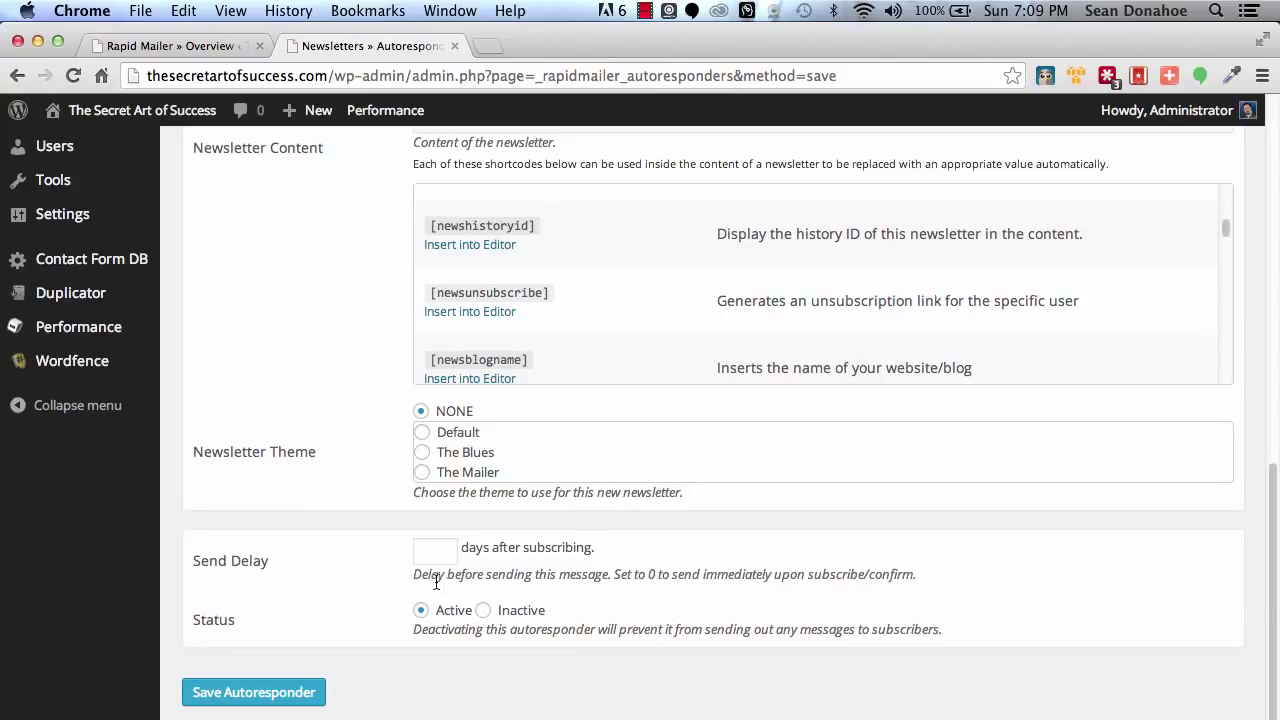
pyautogui.click(440, 551)
pyautogui.write('0')
pyautogui.press('Return')
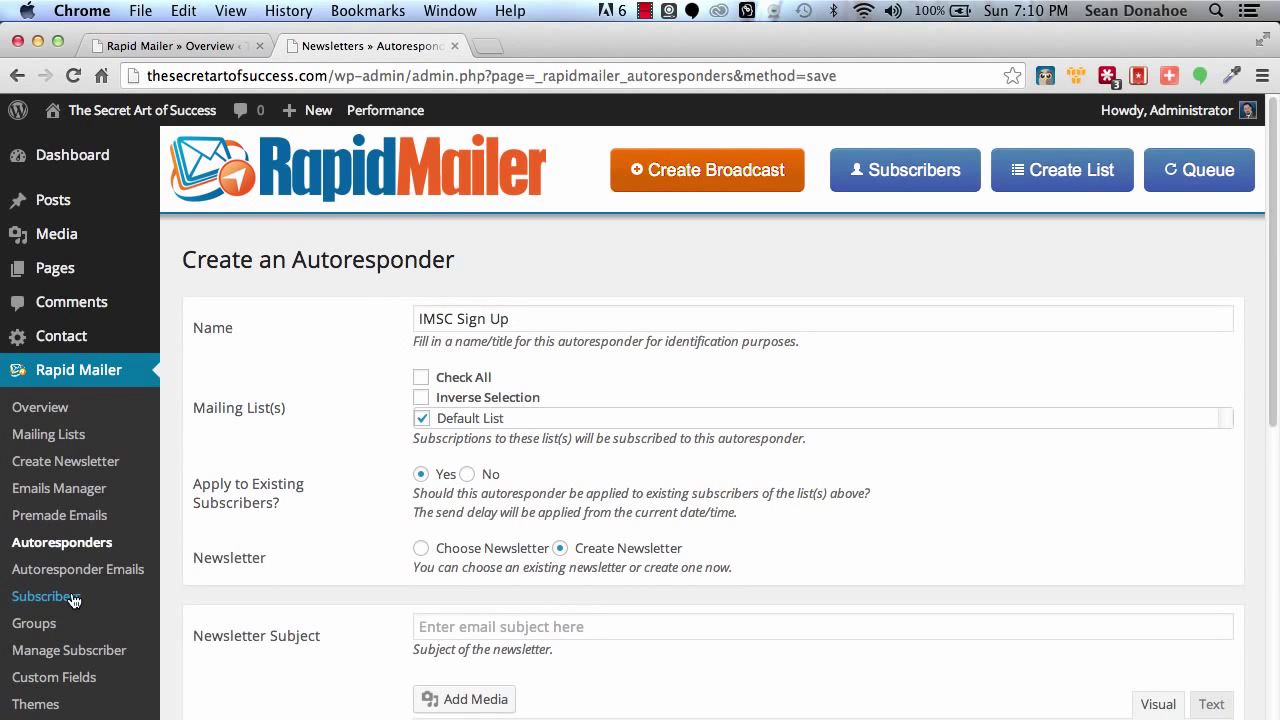
# On Manage Subscriber, choose emailtest.csv as the import file for the Default List.
pyautogui.click(104, 653)
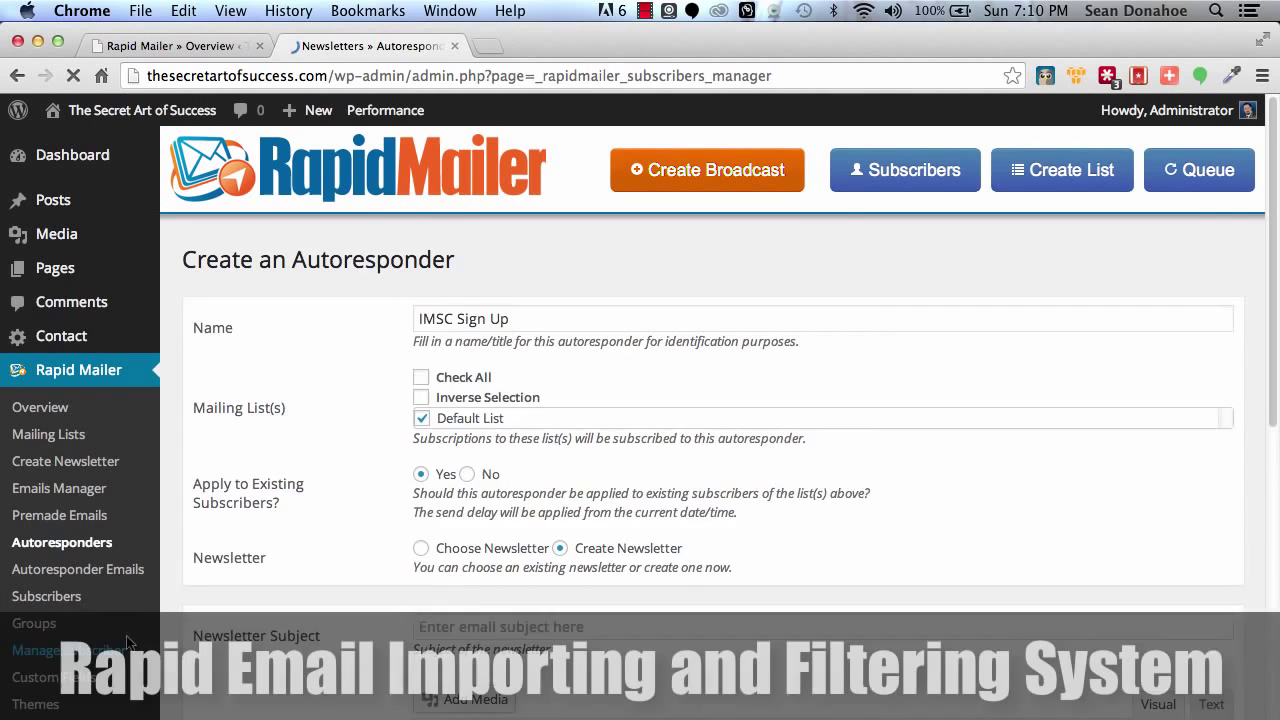
pyautogui.click(431, 390)
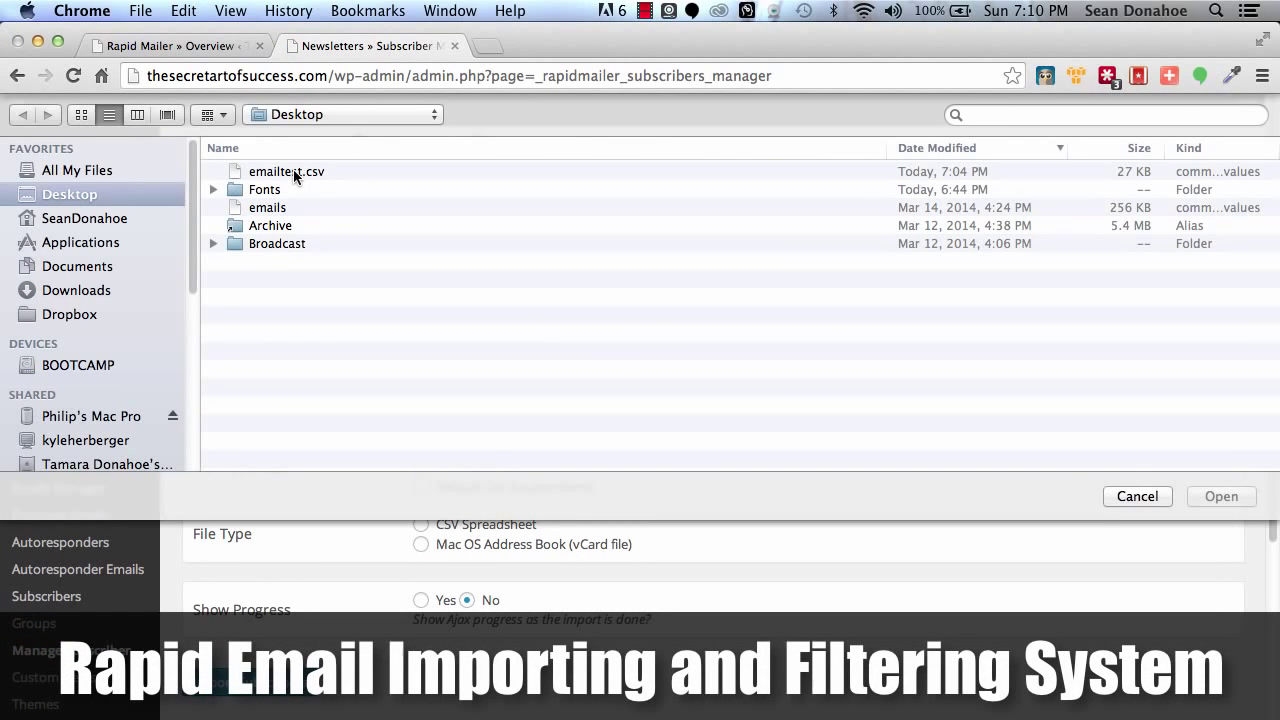
pyautogui.click(293, 172)
pyautogui.click(1220, 497)
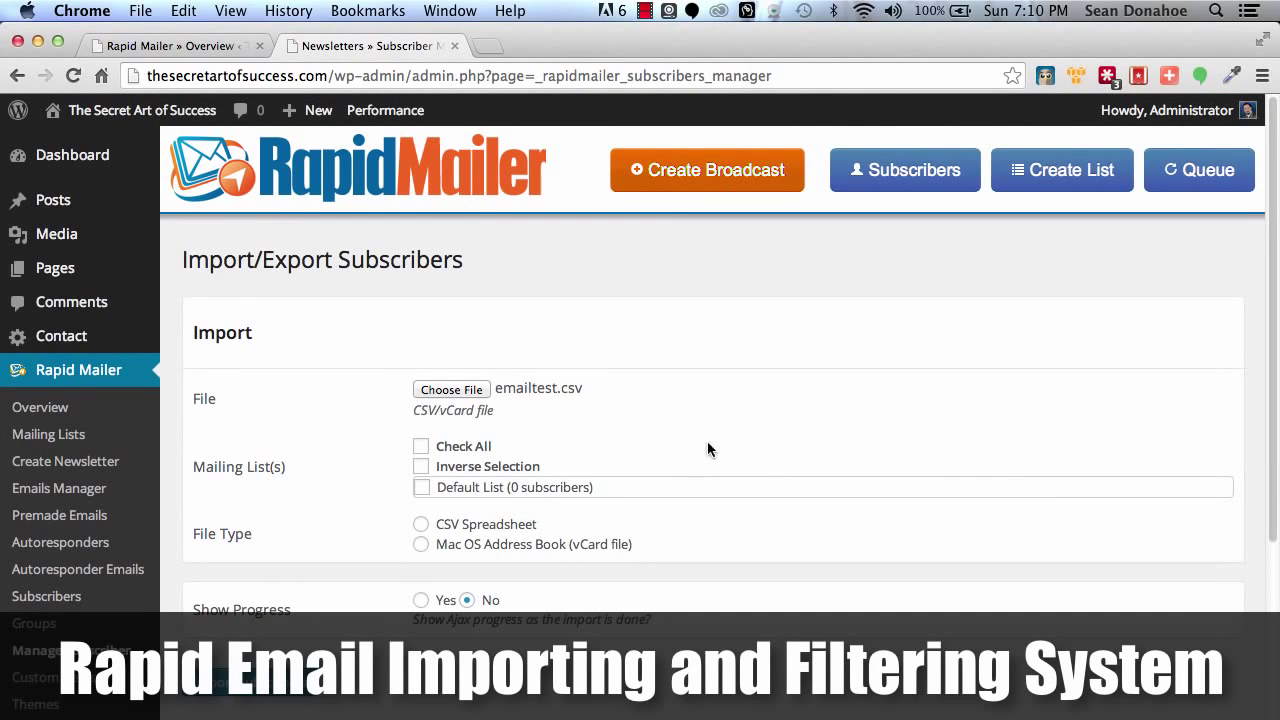
pyautogui.click(421, 488)
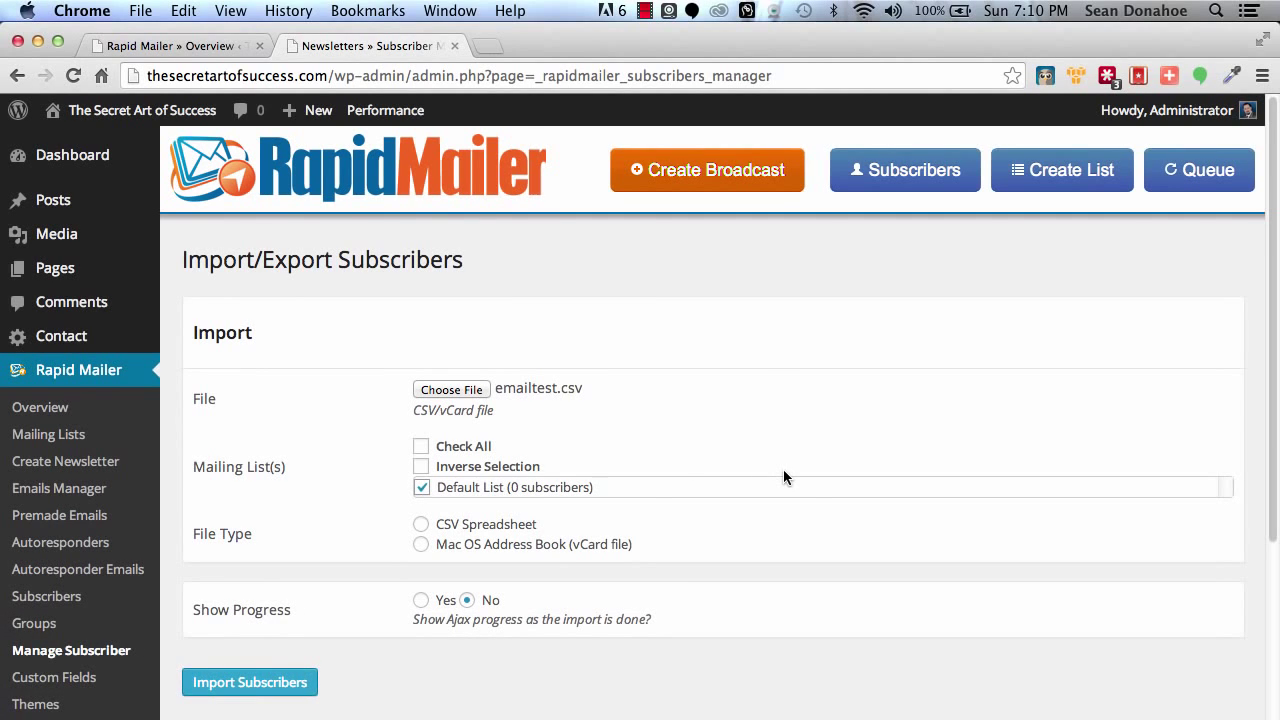
# Set the import to CSV Spreadsheet, Email Address from column 1, with Show Progress Yes.
pyautogui.scroll(-1, 768, 464)
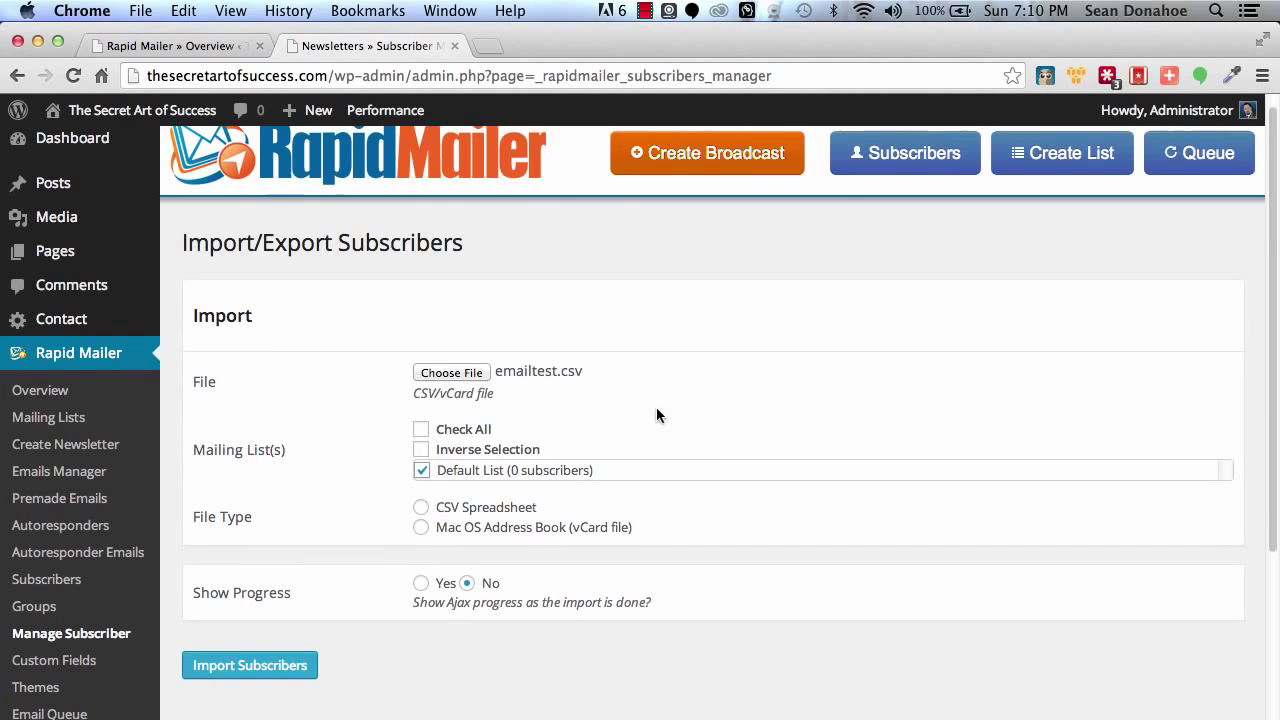
pyautogui.click(421, 507)
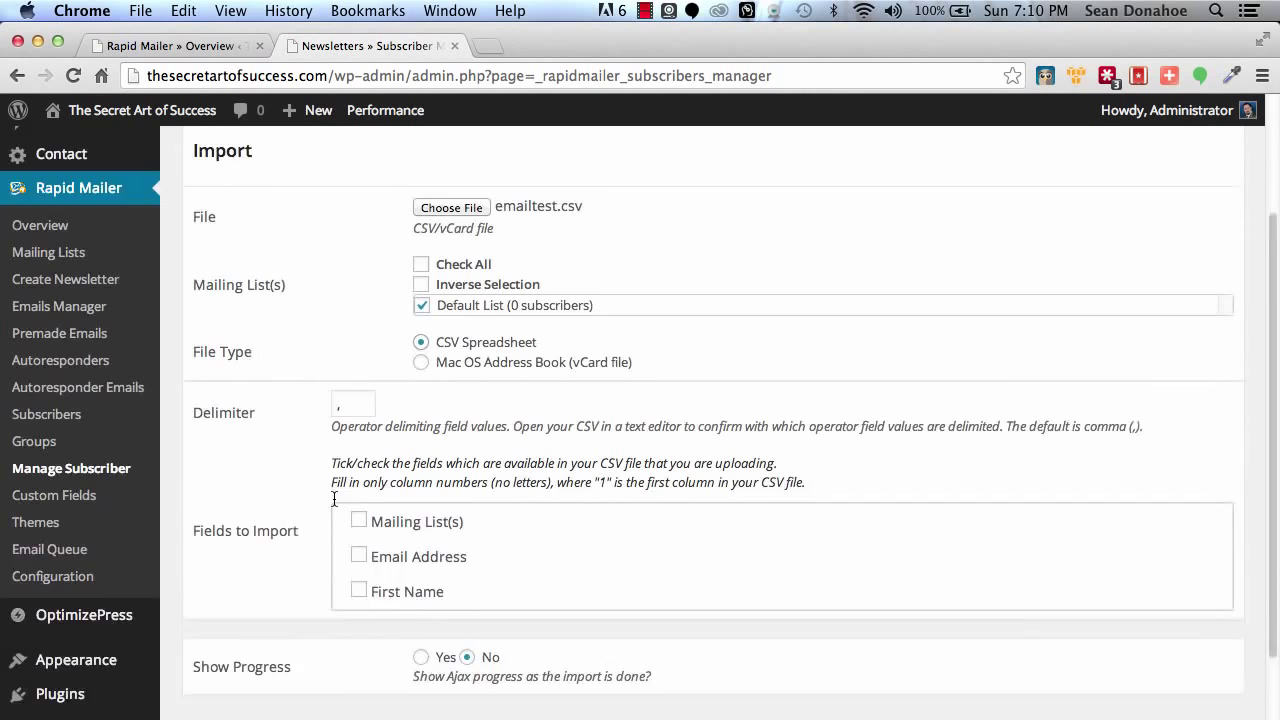
pyautogui.scroll(-3, 320, 500)
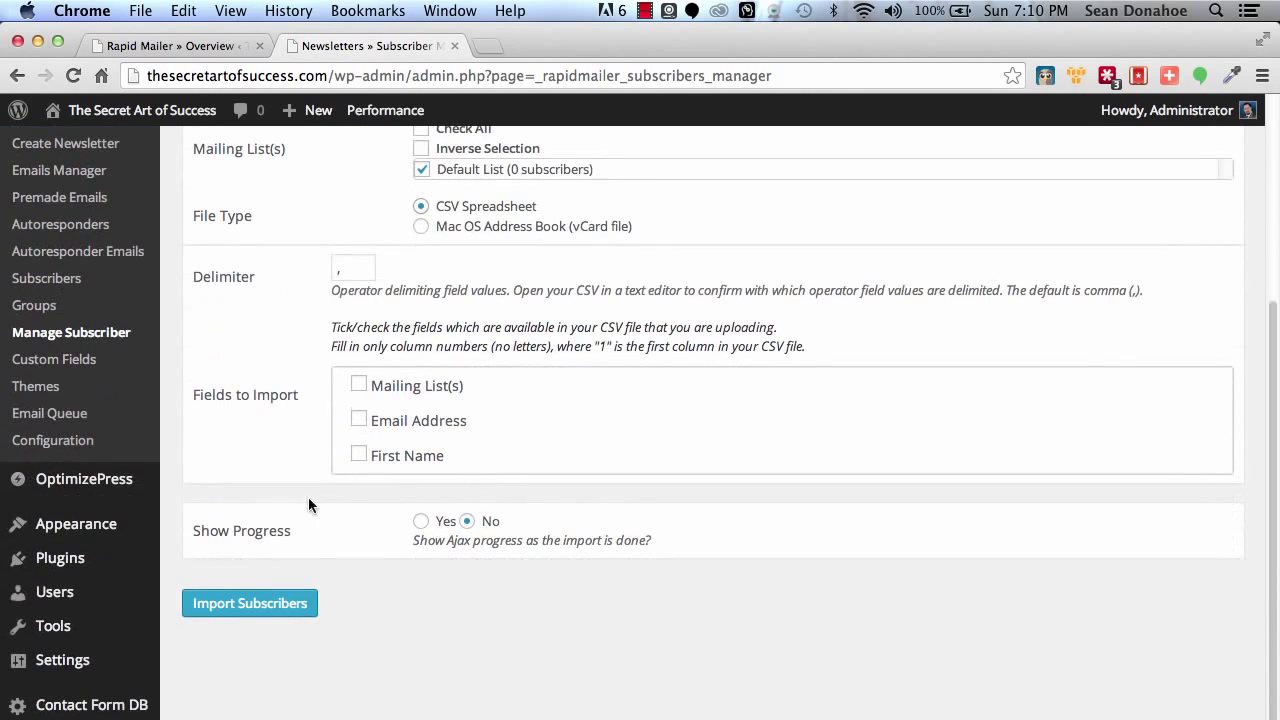
pyautogui.click(358, 418)
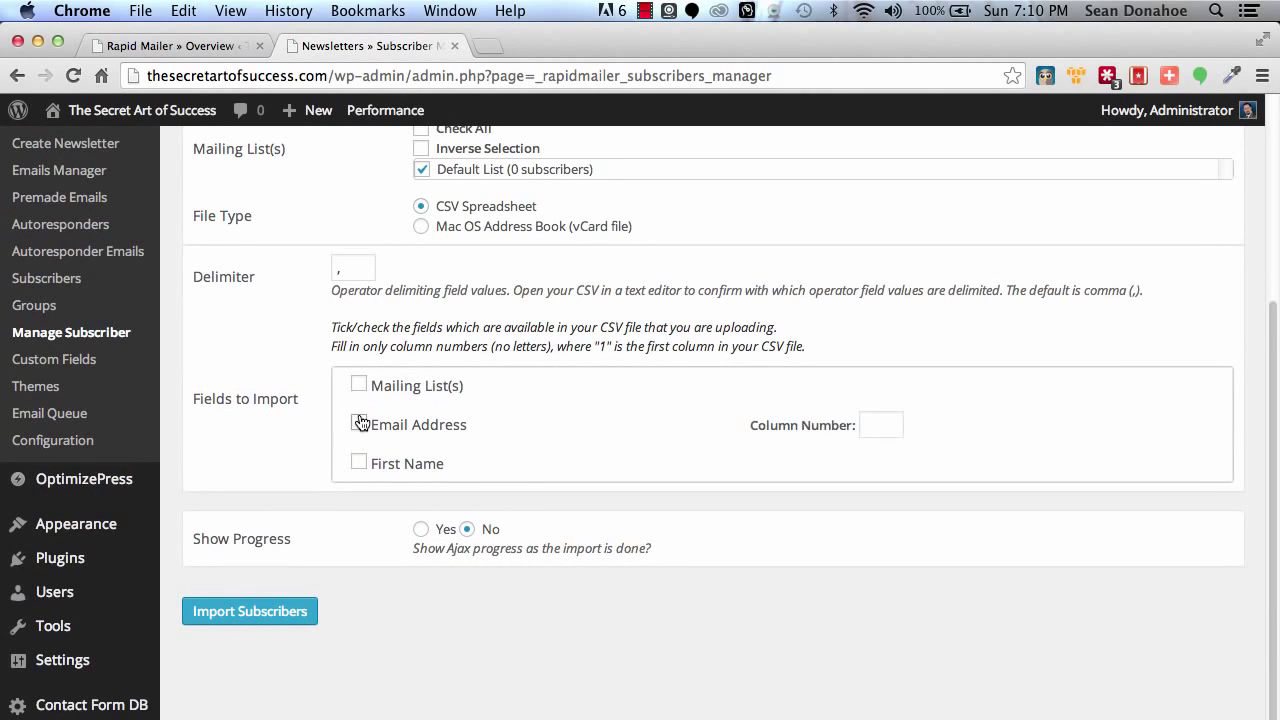
pyautogui.click(884, 420)
pyautogui.write('1')
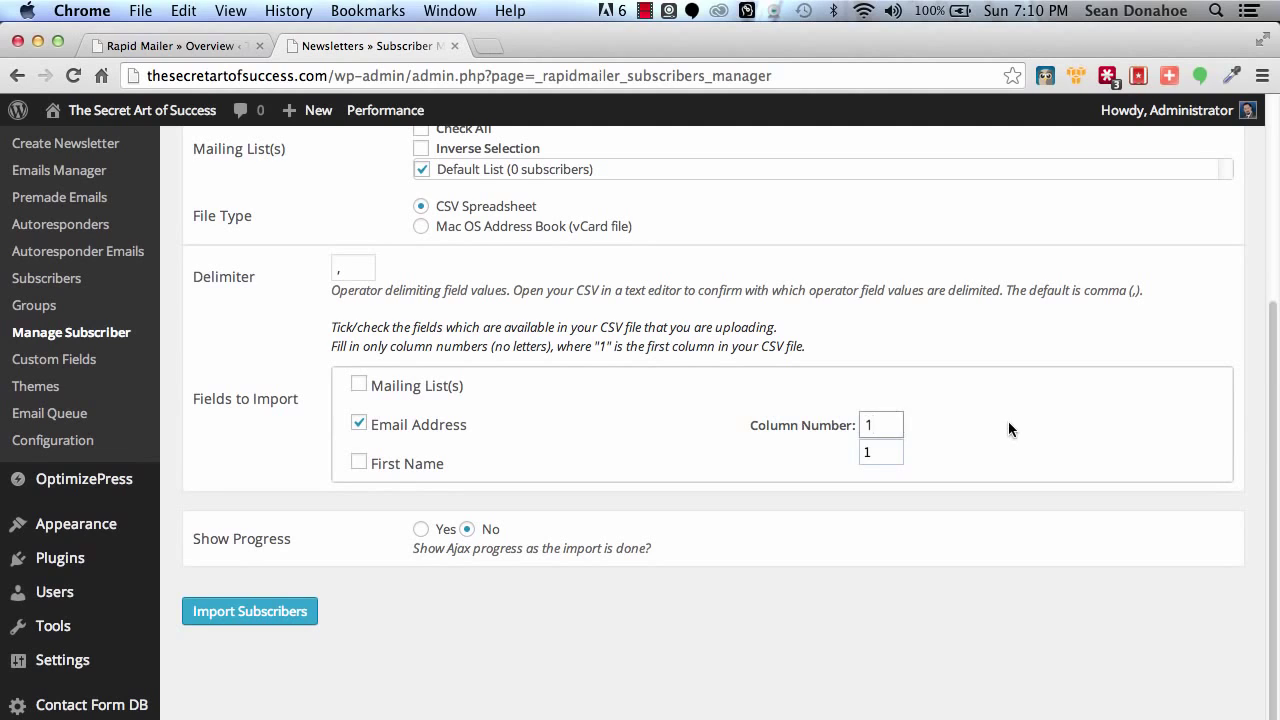
pyautogui.click(1012, 420)
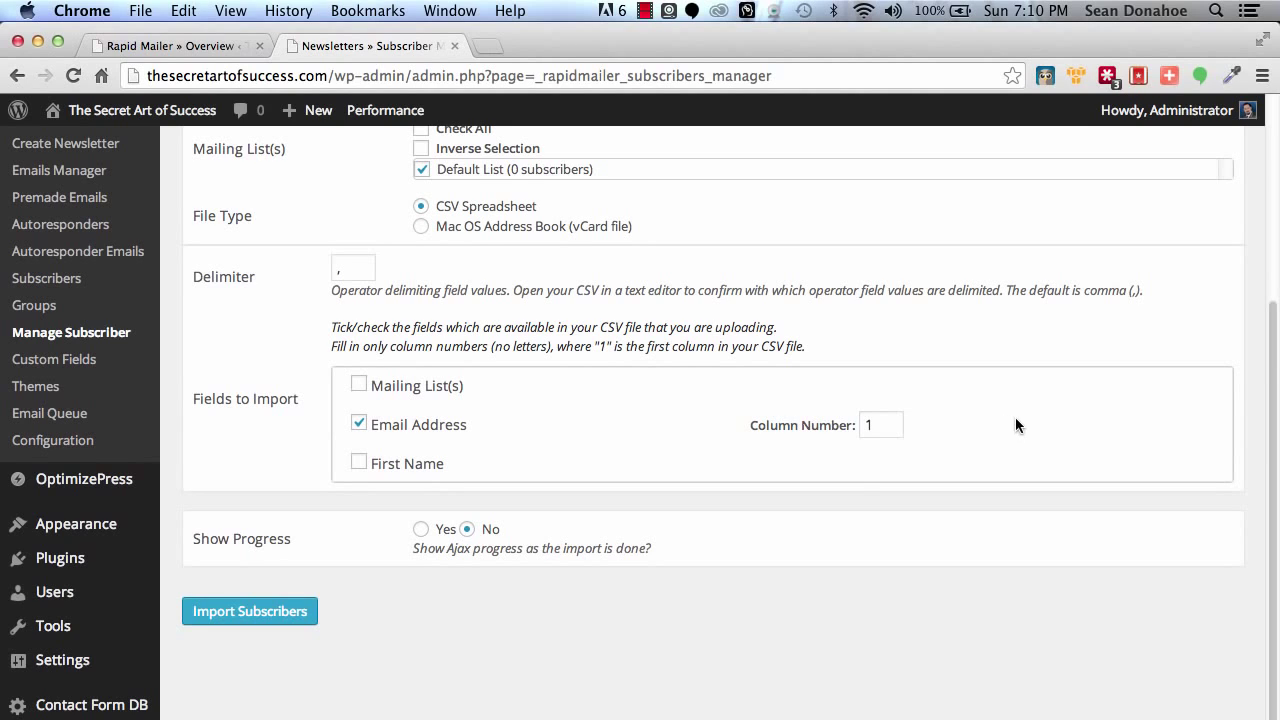
pyautogui.click(420, 529)
pyautogui.scroll(5, 316, 512)
pyautogui.scroll(-7, 316, 512)
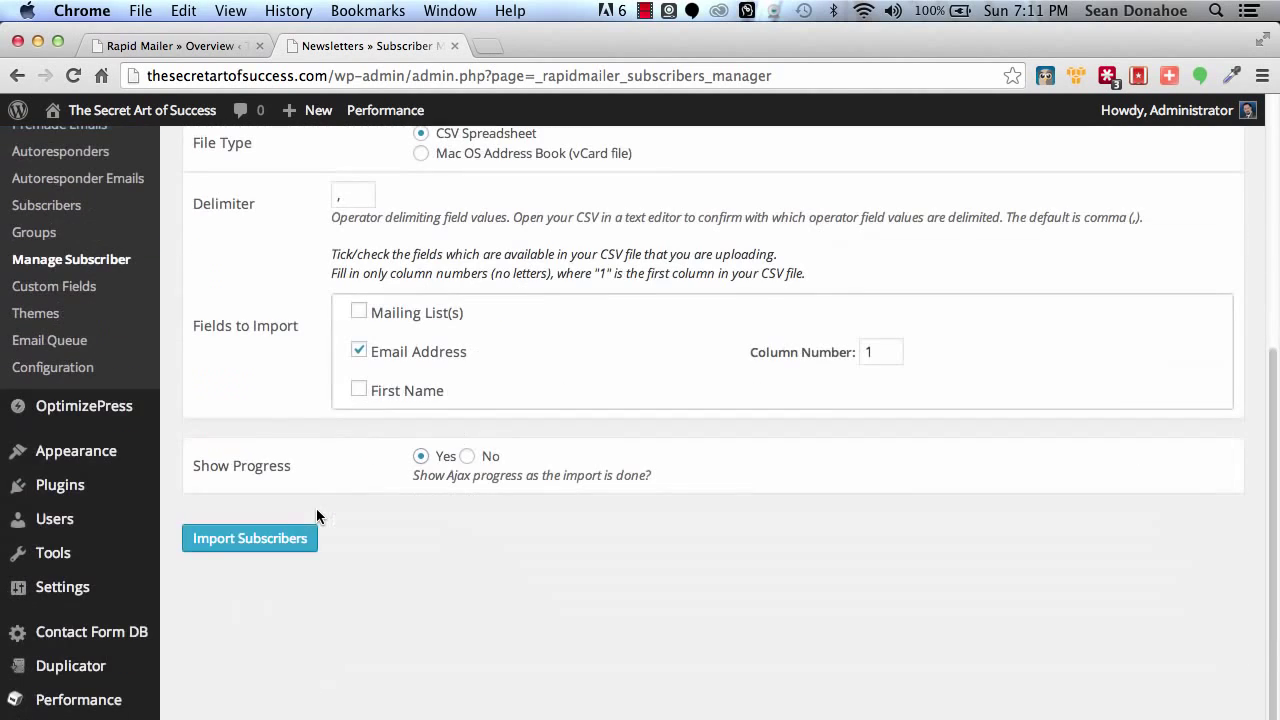
# Start importing the 1000 subscribers and watch progress pass 250 with 0 failures.
pyautogui.click(251, 546)
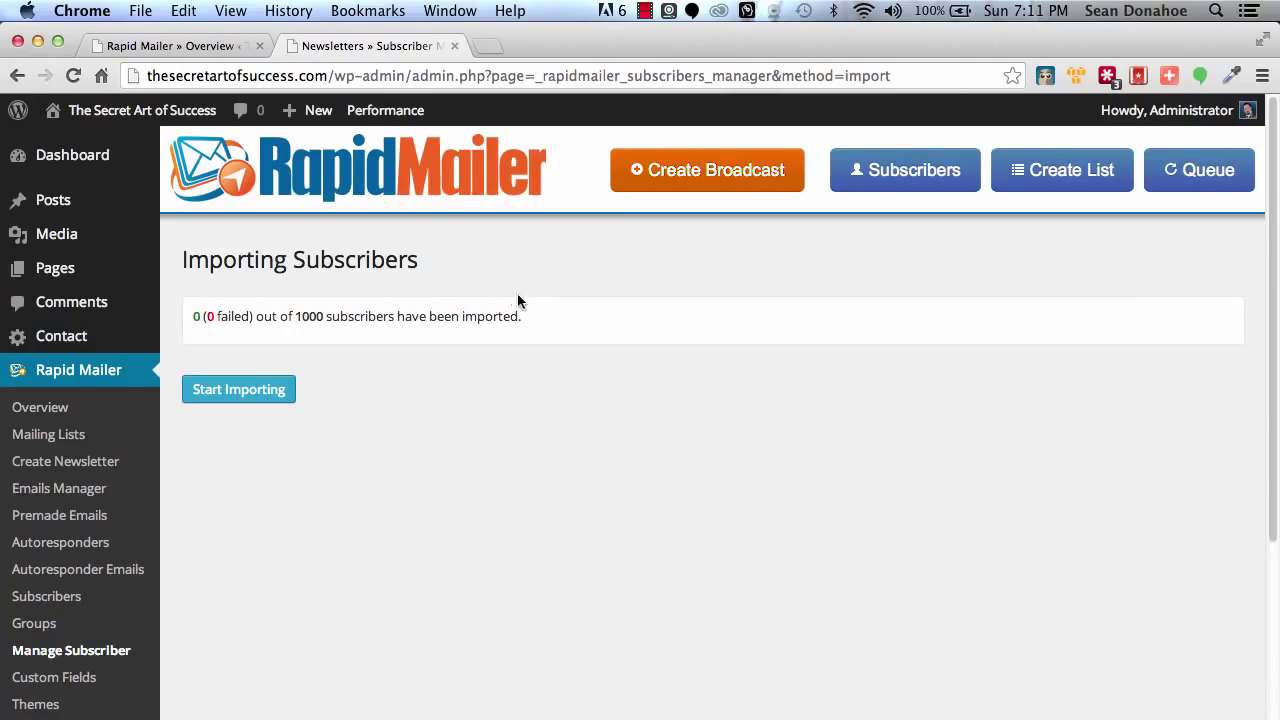
pyautogui.click(239, 391)
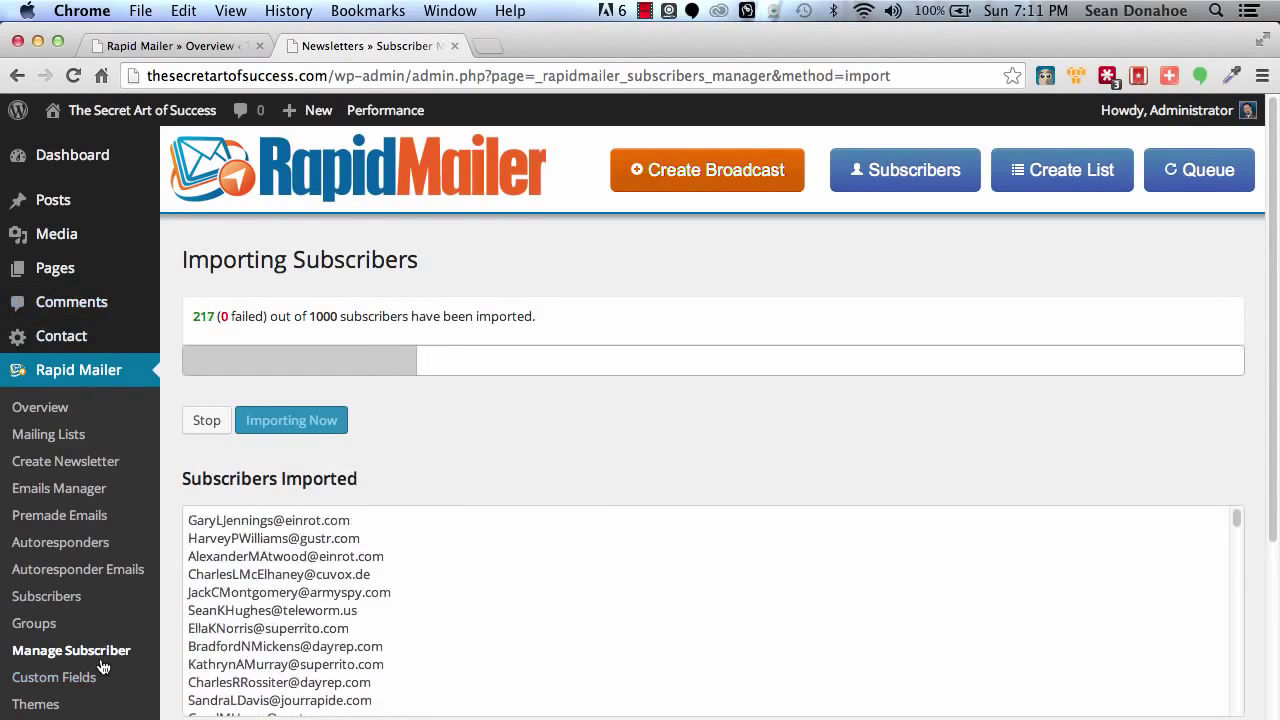
pyautogui.scroll(-1, 100, 668)
pyautogui.scroll(-3, 100, 668)
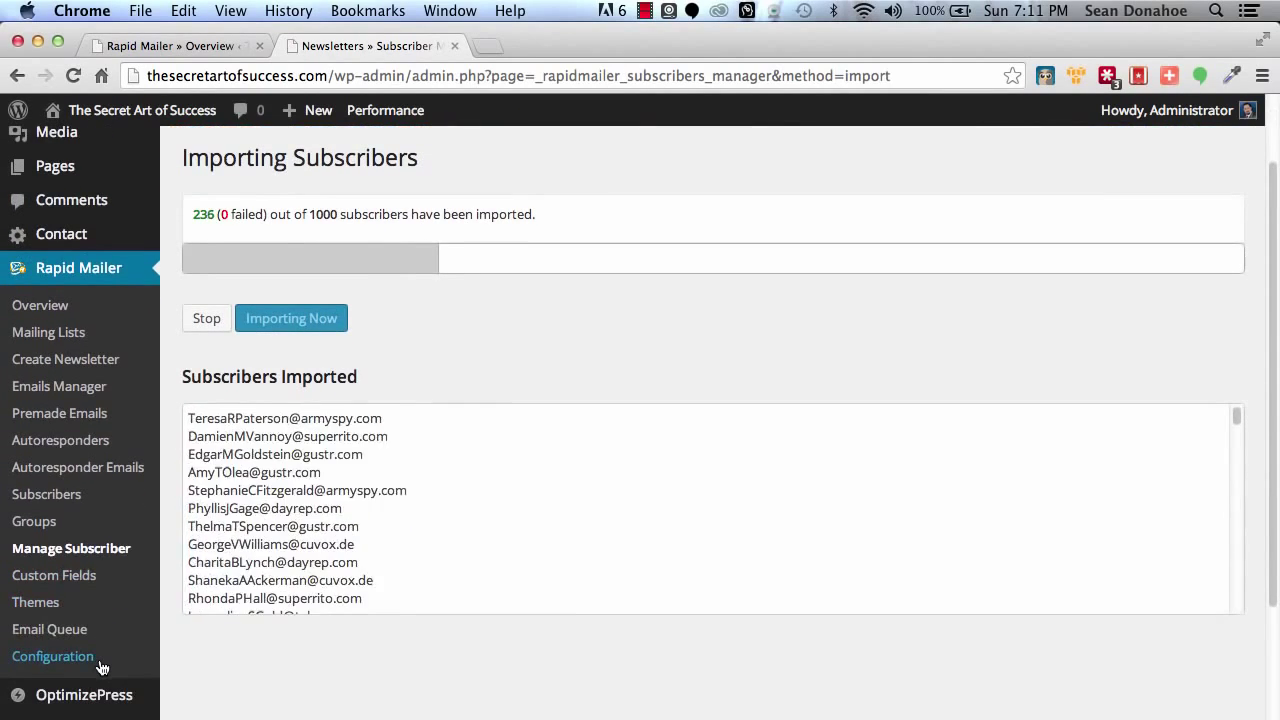
# Open Custom Fields in a new tab, showing First Name and Email Address fields.
pyautogui.rightClick(28, 585)
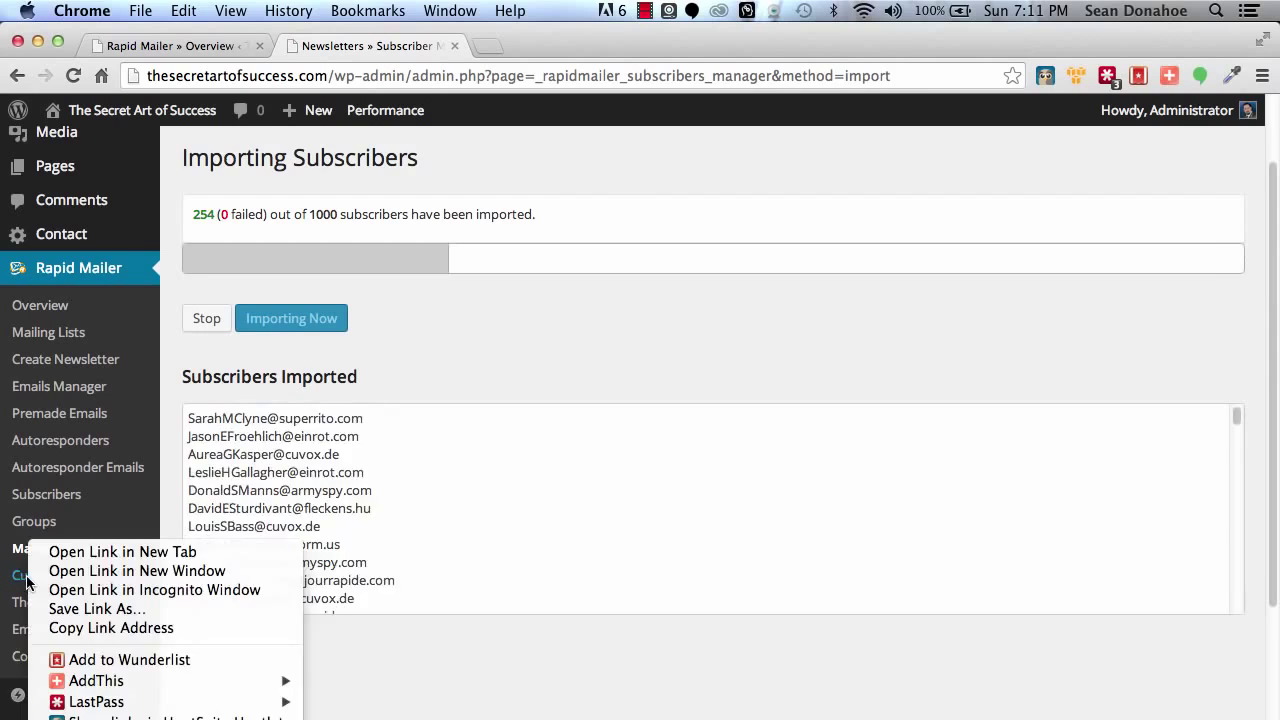
pyautogui.click(146, 562)
pyautogui.click(584, 42)
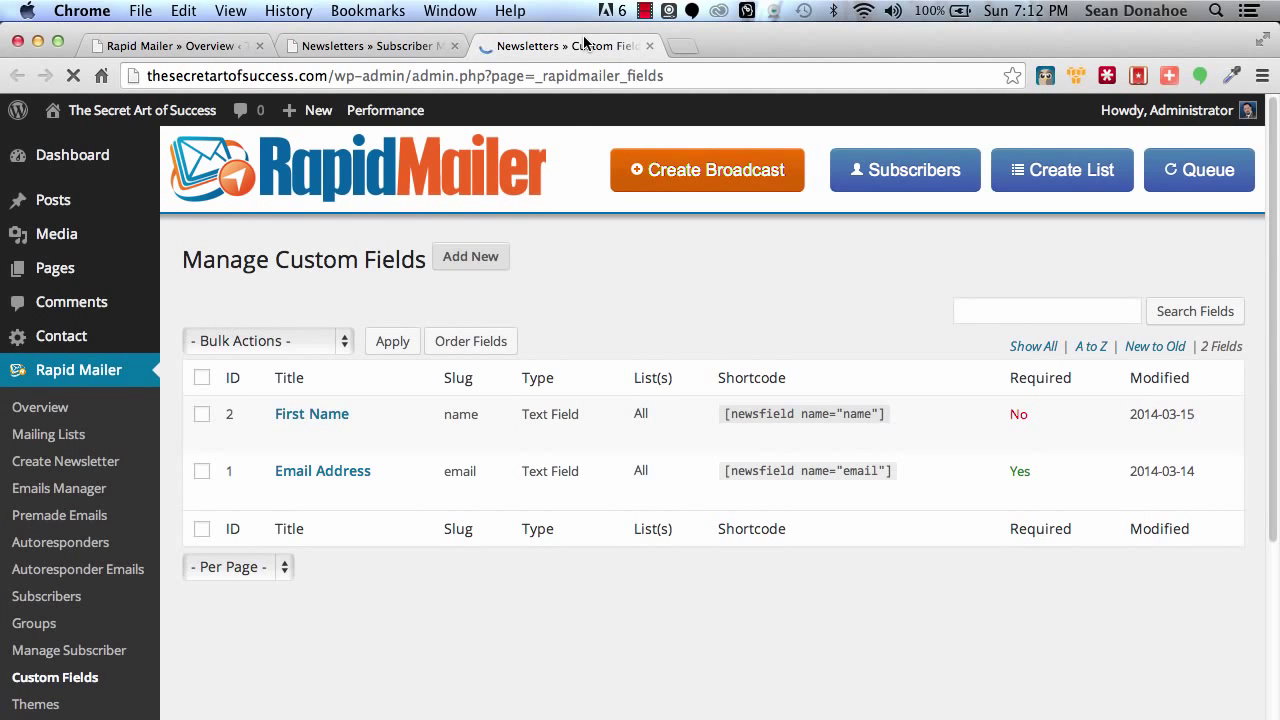
# Open Create a Theme, try Paste HTML Code and Zip Package, then settle on Upload an HTML File.
pyautogui.click(28, 704)
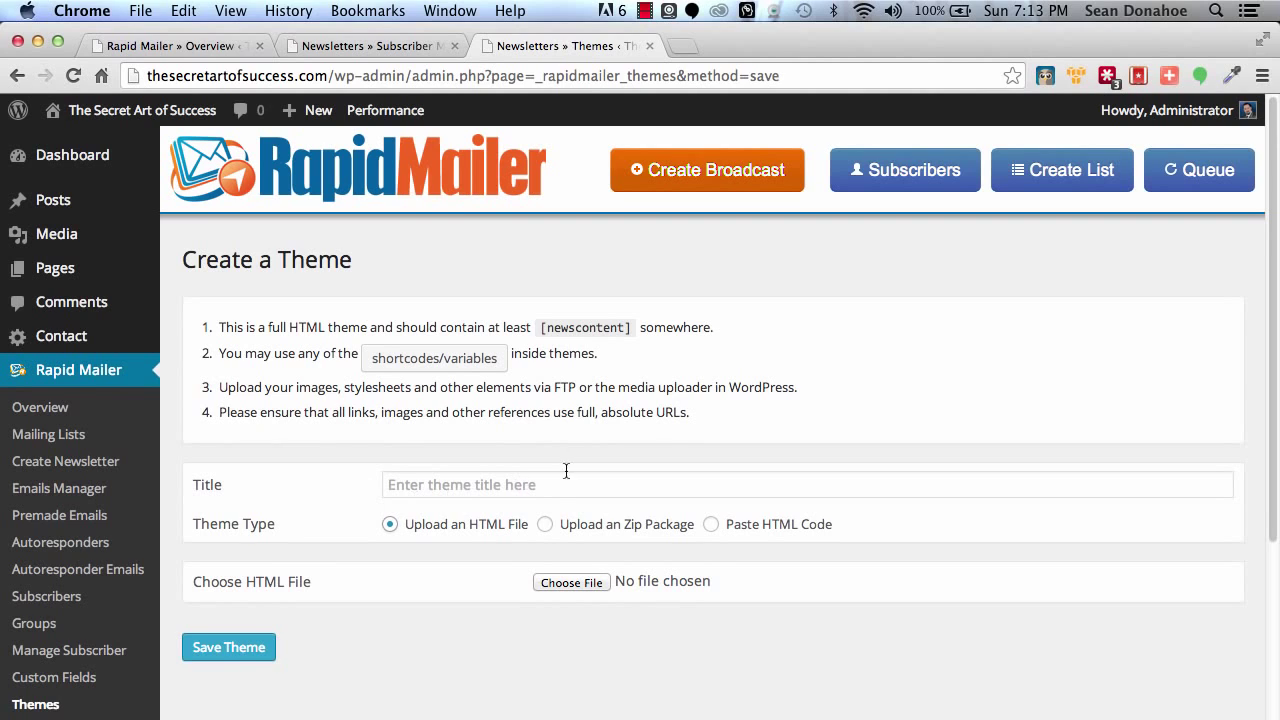
pyautogui.click(743, 533)
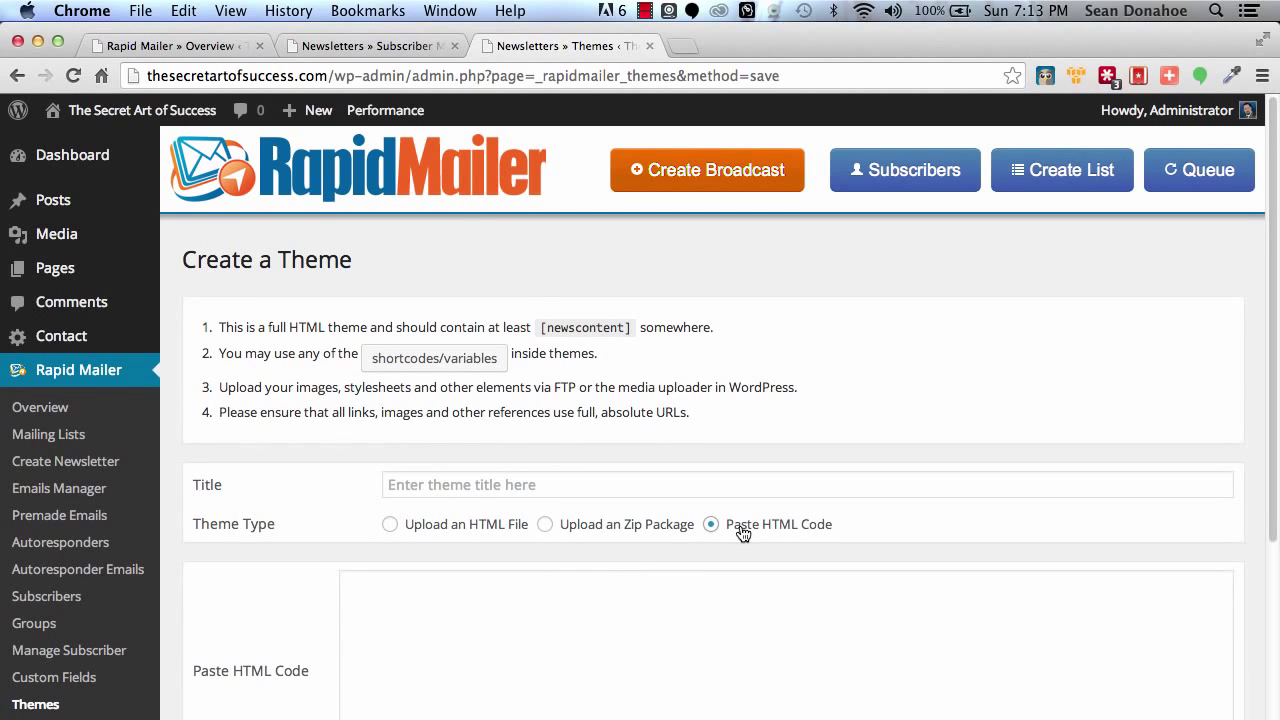
pyautogui.scroll(-2, 528, 690)
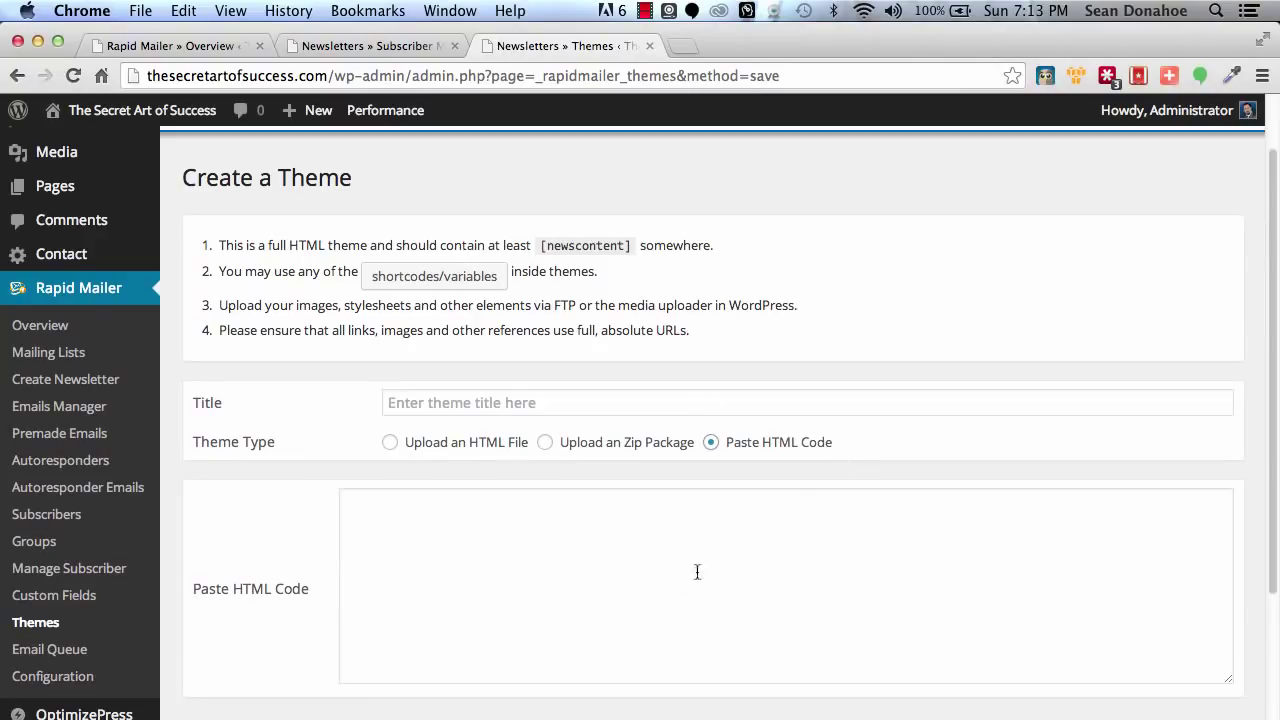
pyautogui.scroll(-1, 851, 605)
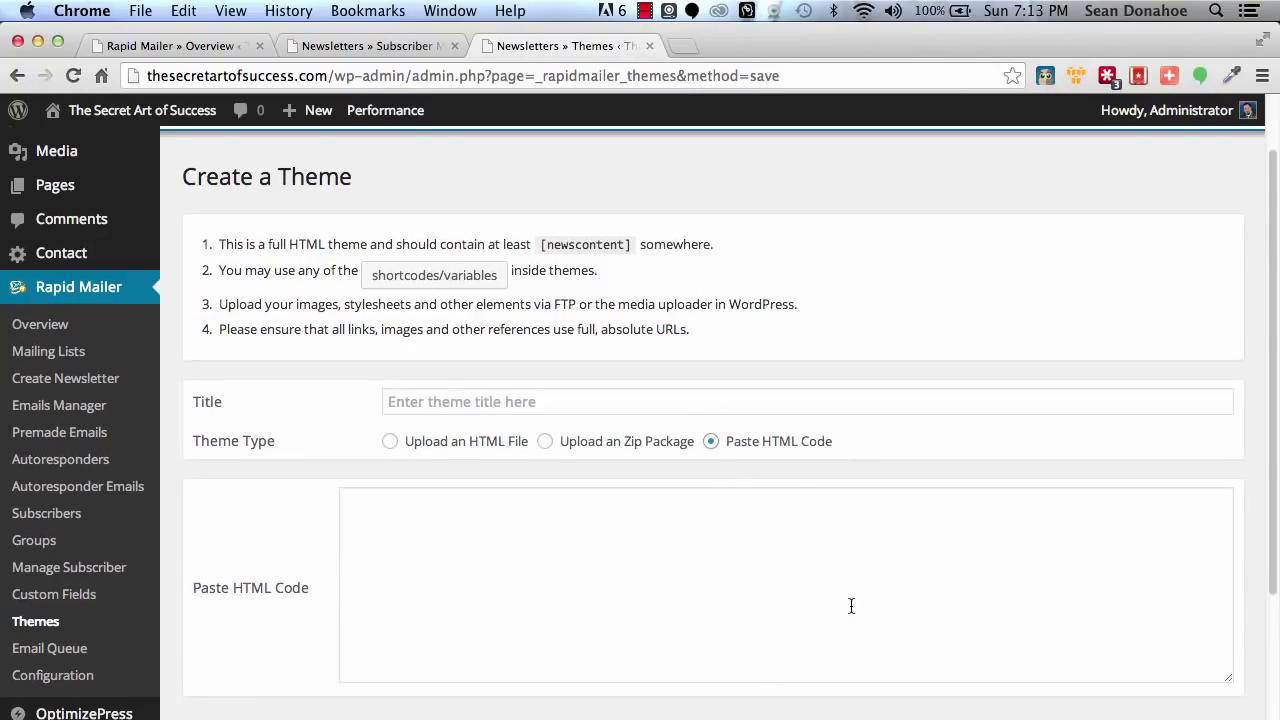
pyautogui.click(544, 442)
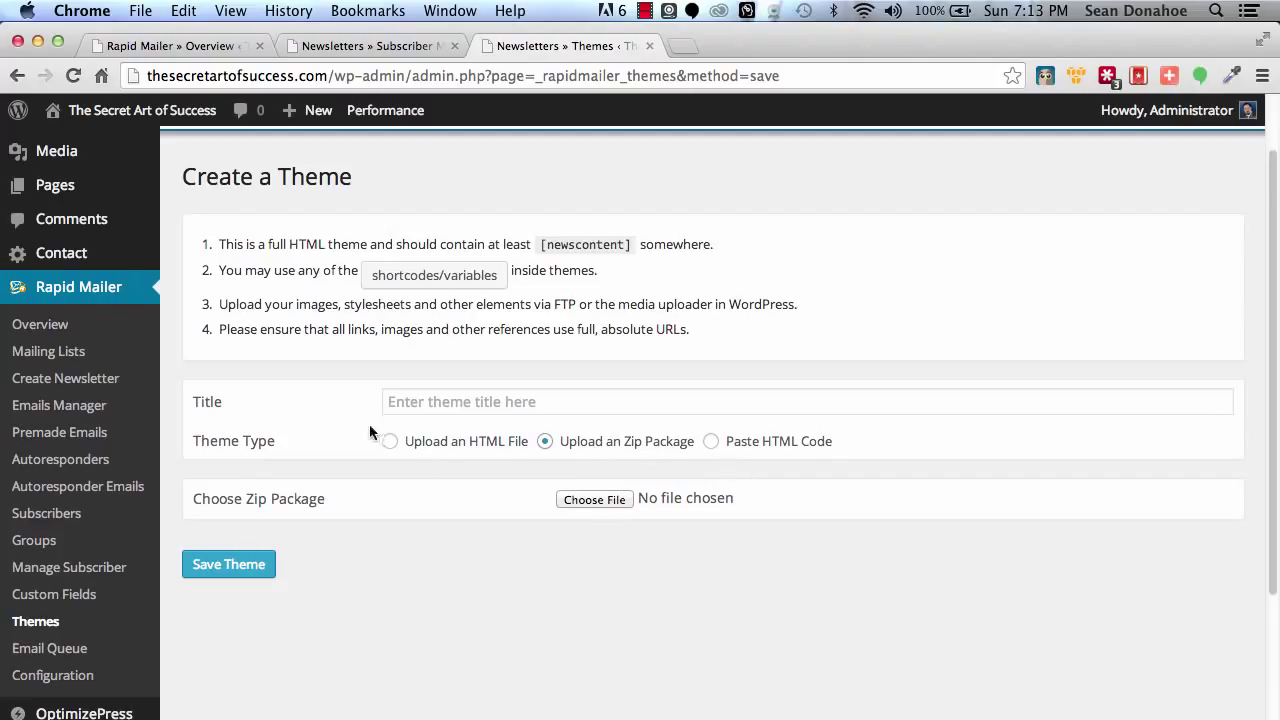
pyautogui.click(390, 441)
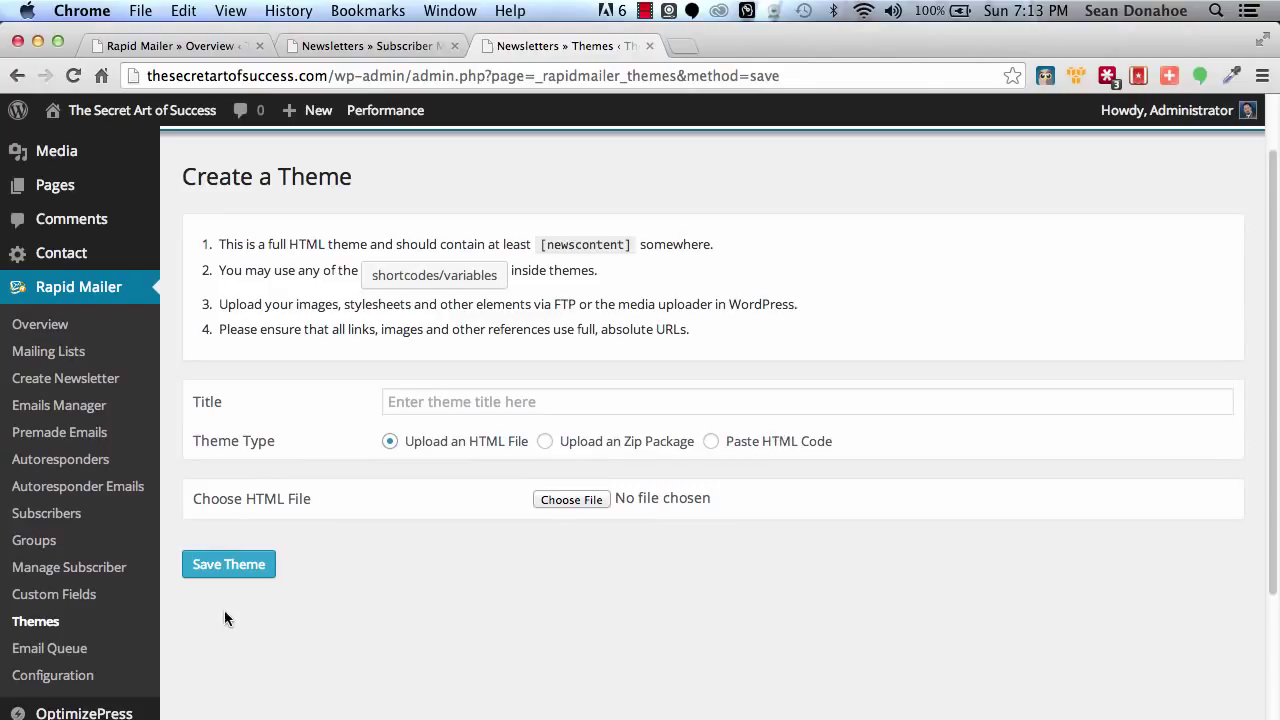
# Review the Email Queue schedule details, including the emails-per-interval value, then go to Configuration.
pyautogui.click(74, 655)
pyautogui.scroll(-5, 439, 614)
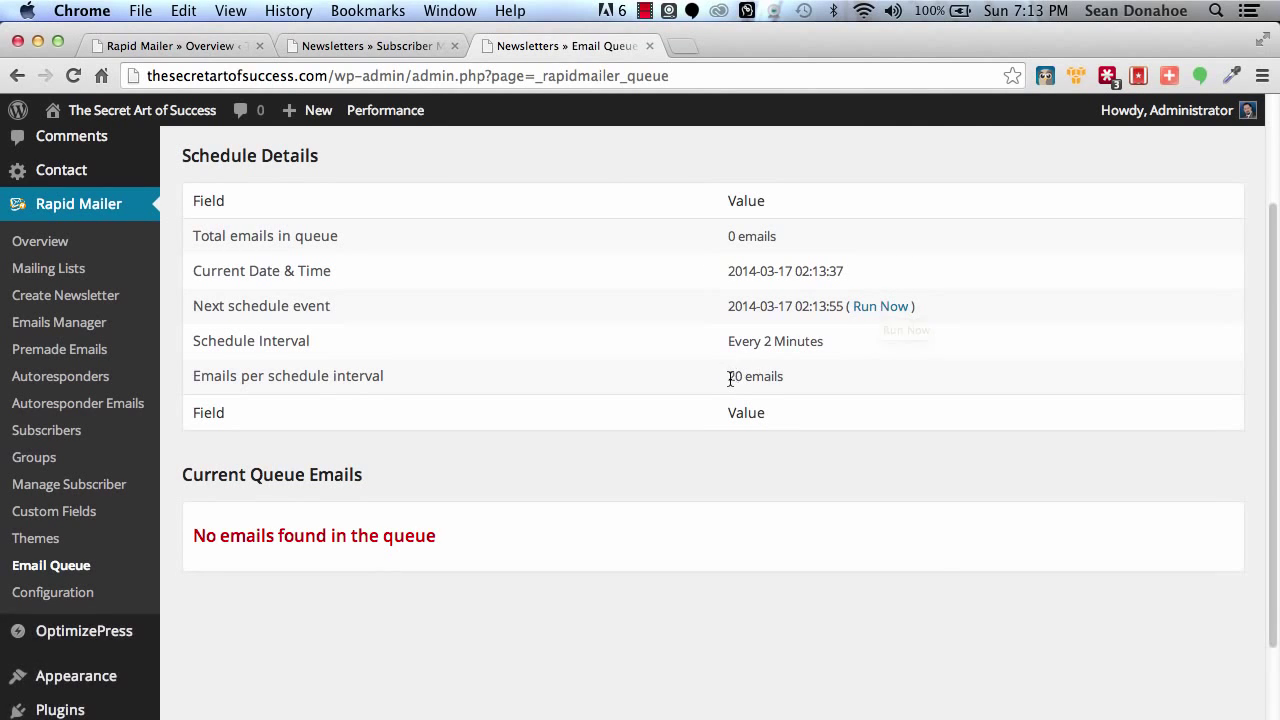
pyautogui.moveTo(737, 375); pyautogui.dragTo(788, 375)
pyautogui.click(874, 384)
pyautogui.click(43, 600)
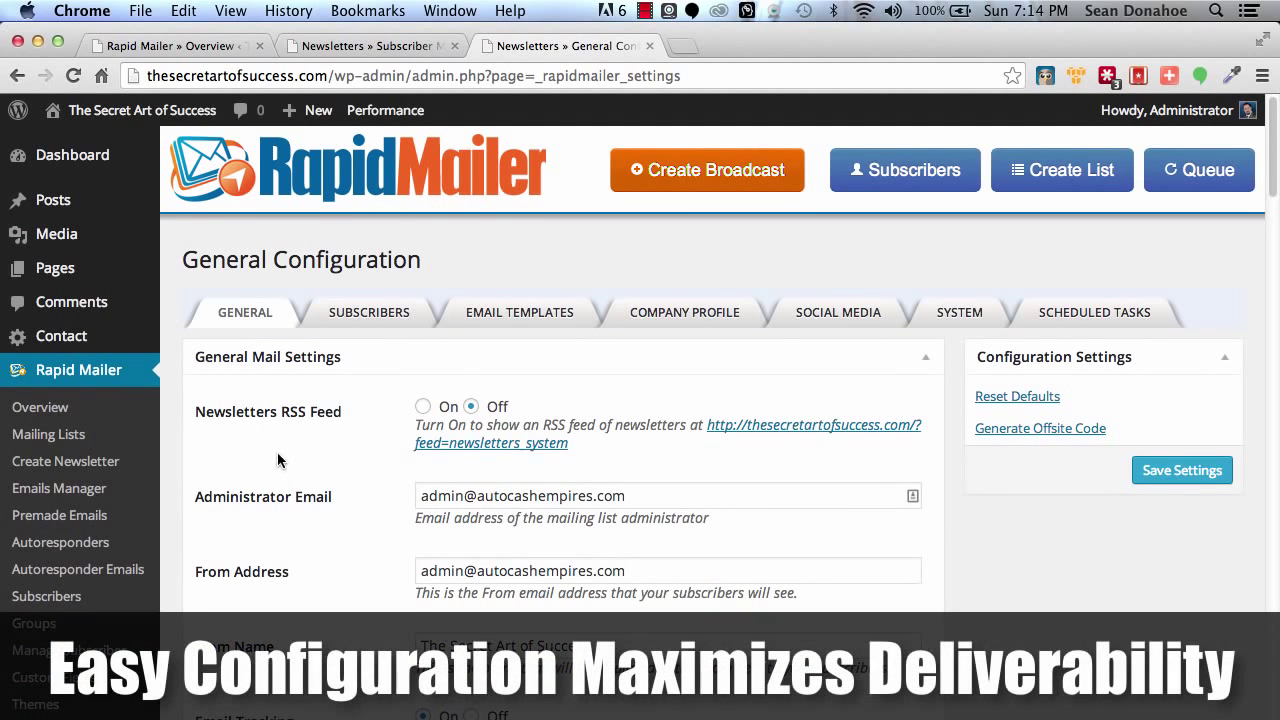
# Scroll through General Mail Settings: From Name 'The Secret Art of Success', Email Tracking On.
pyautogui.scroll(-1, 351, 494)
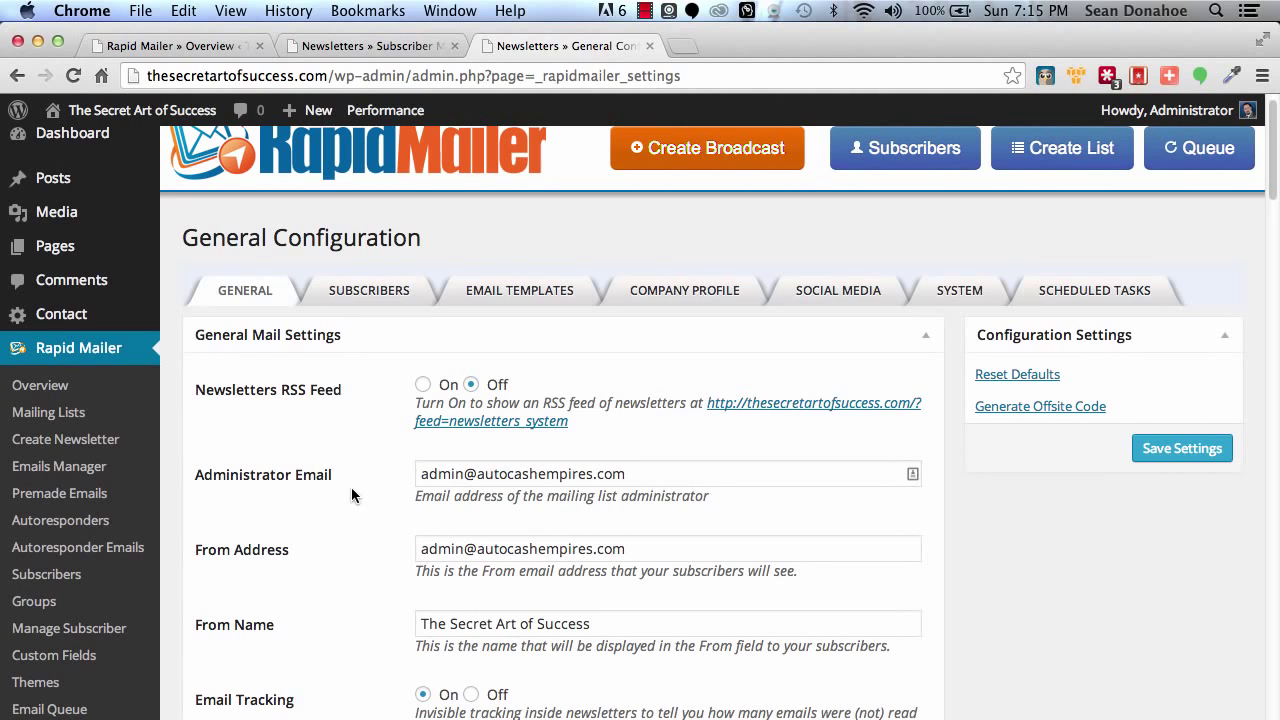
pyautogui.scroll(1, 351, 495)
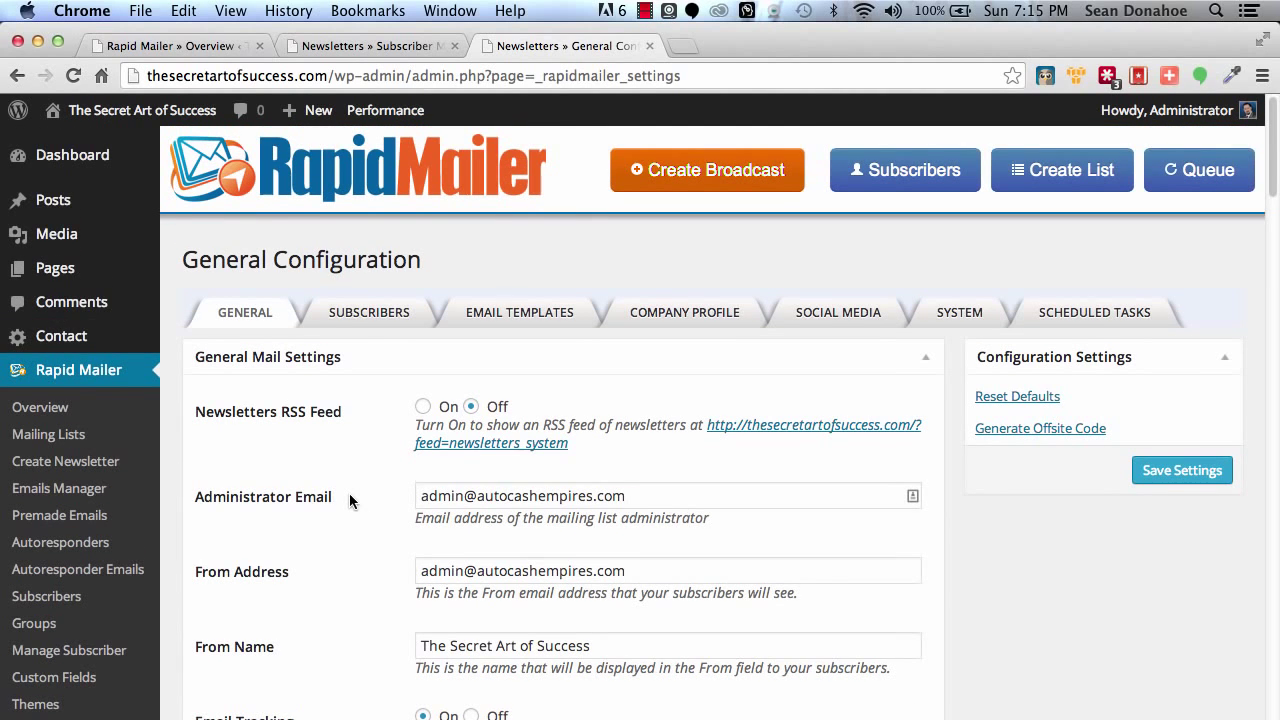
# Try Gmail SMTP and WP Mail, then settle on SMTP Server, revealing host mail.domain.com, port 25.
pyautogui.scroll(-10, 349, 501)
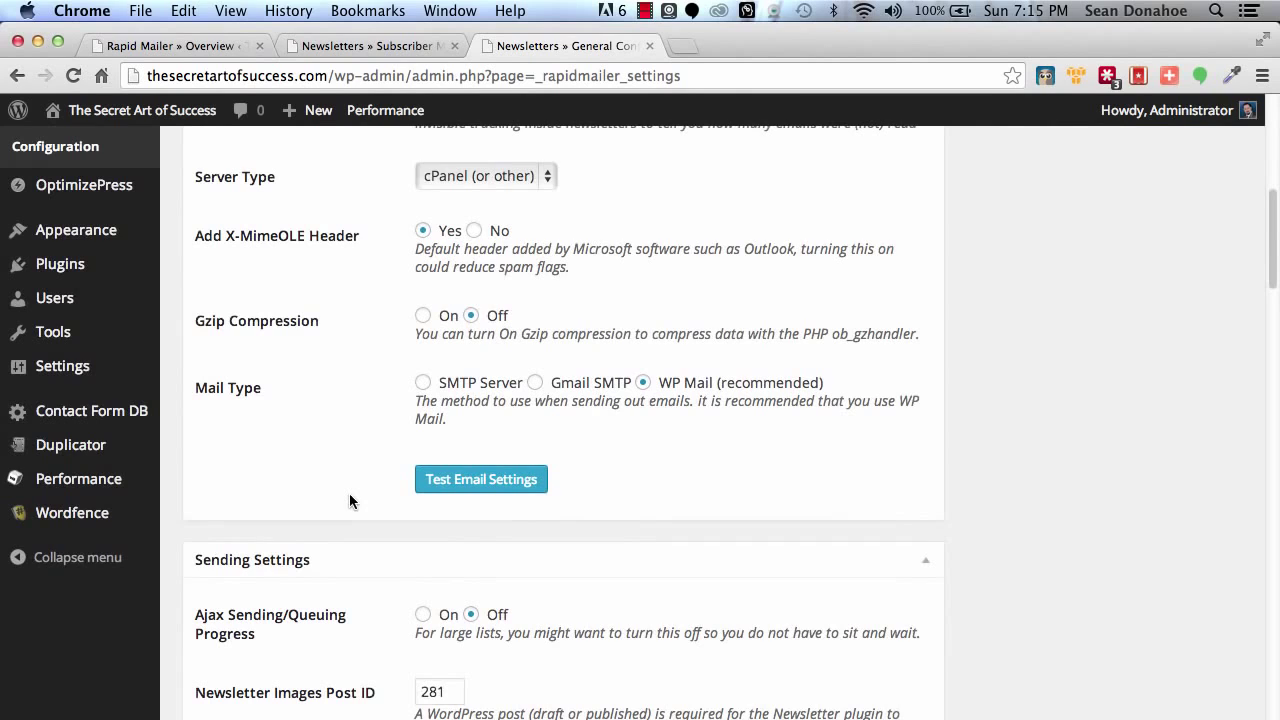
pyautogui.click(540, 384)
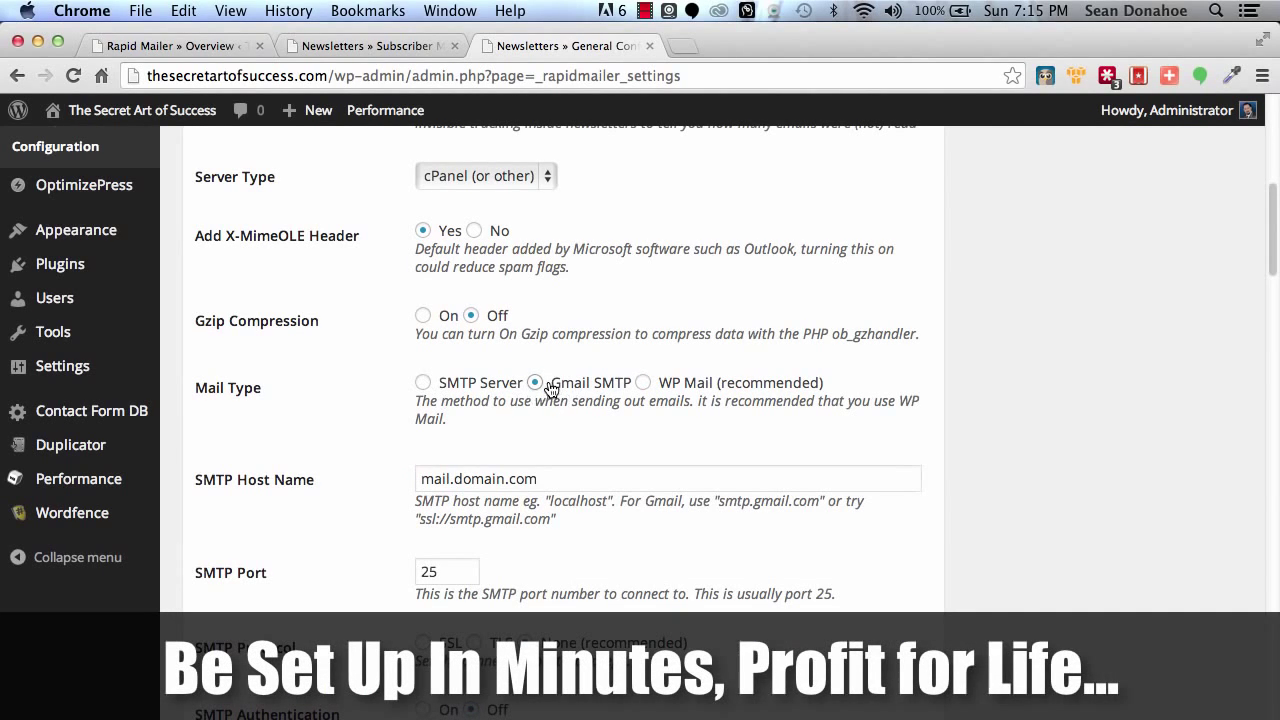
pyautogui.click(643, 388)
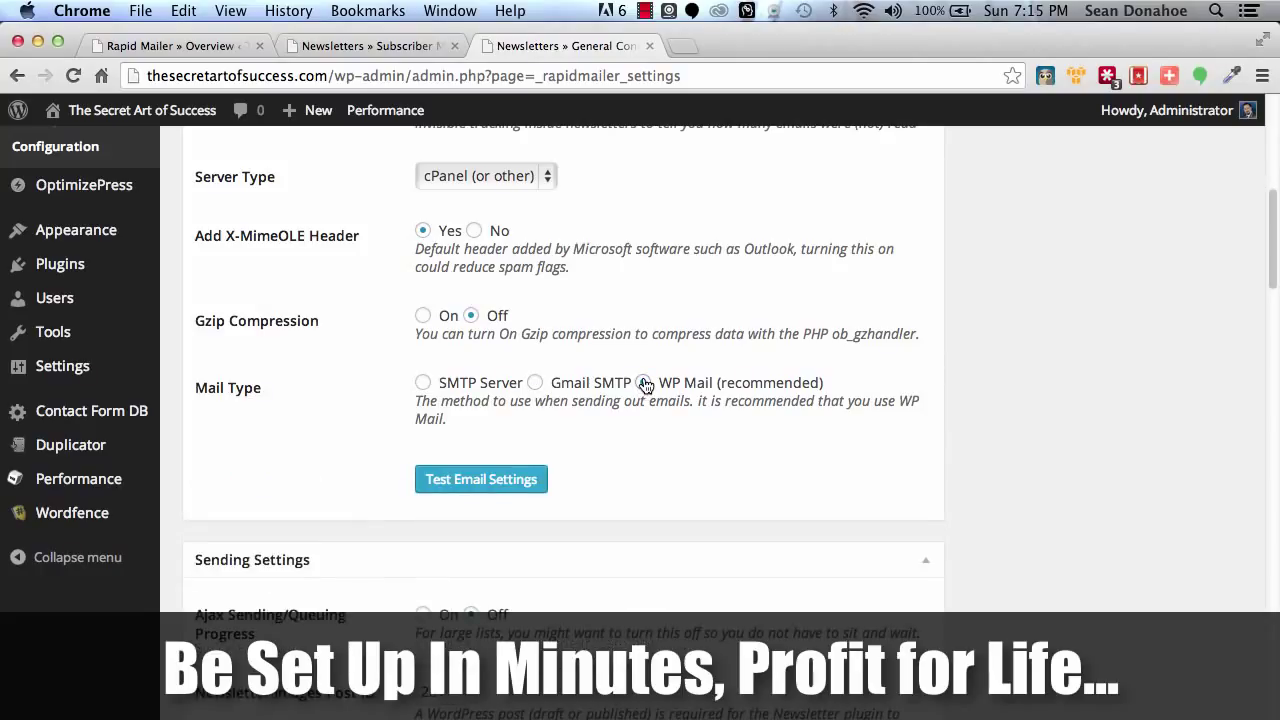
pyautogui.click(424, 384)
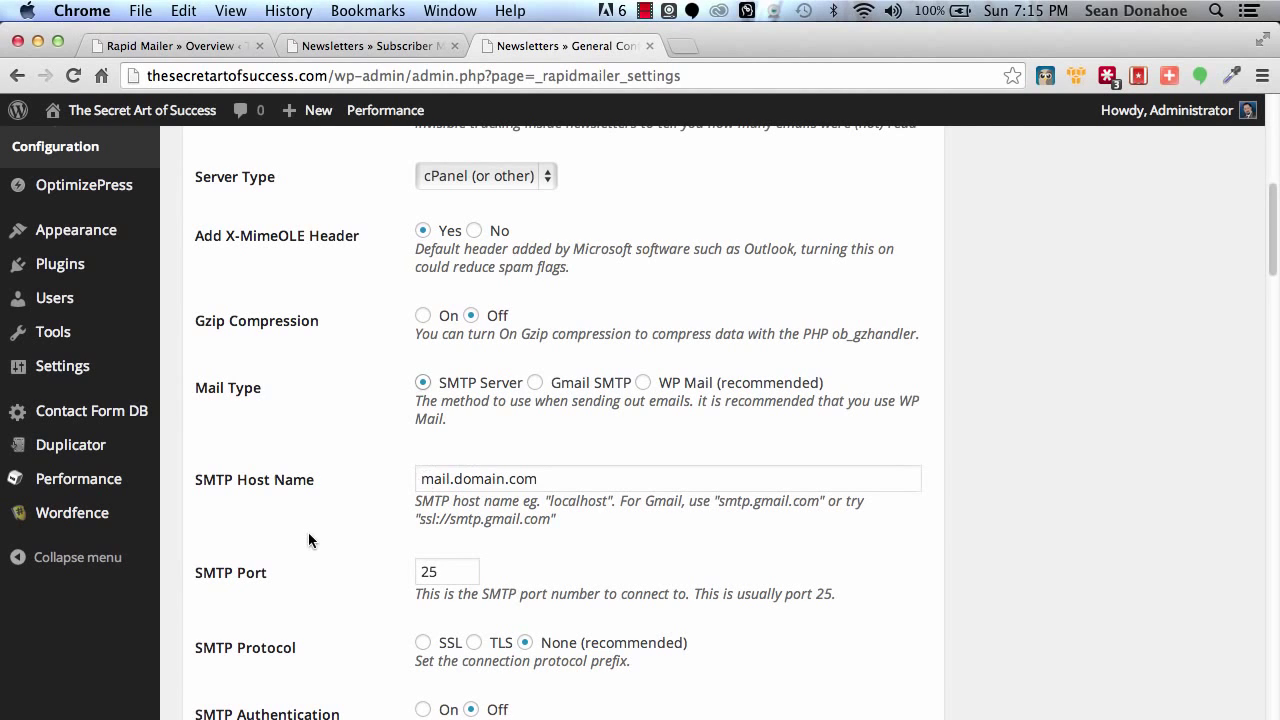
pyautogui.scroll(-3, 308, 535)
pyautogui.scroll(-6, 308, 540)
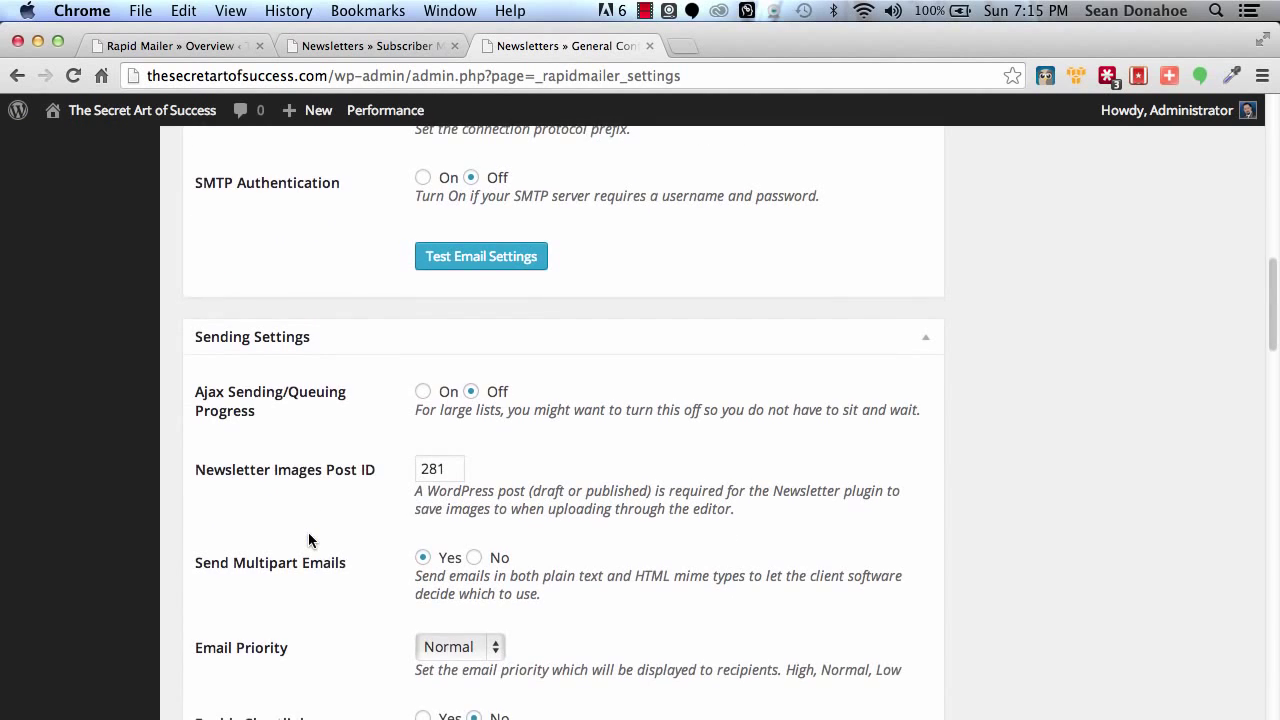
pyautogui.scroll(-12, 308, 532)
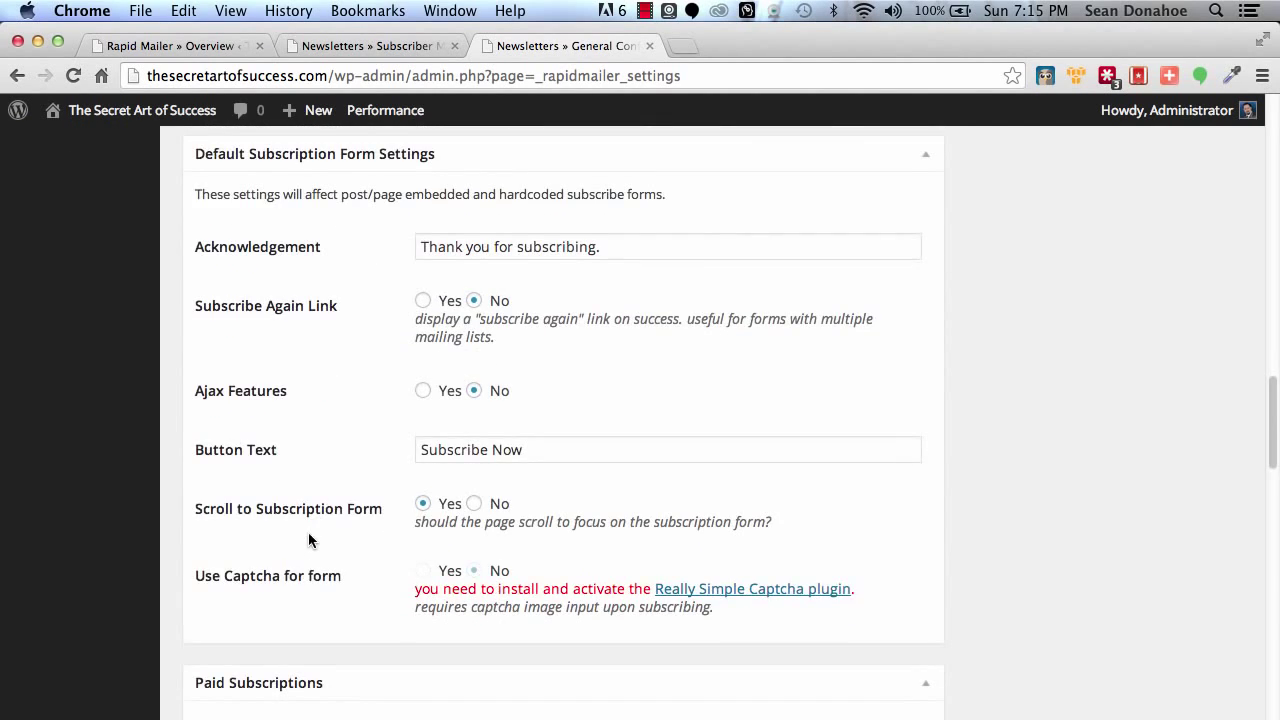
pyautogui.scroll(-1, 308, 532)
pyautogui.scroll(-6, 308, 536)
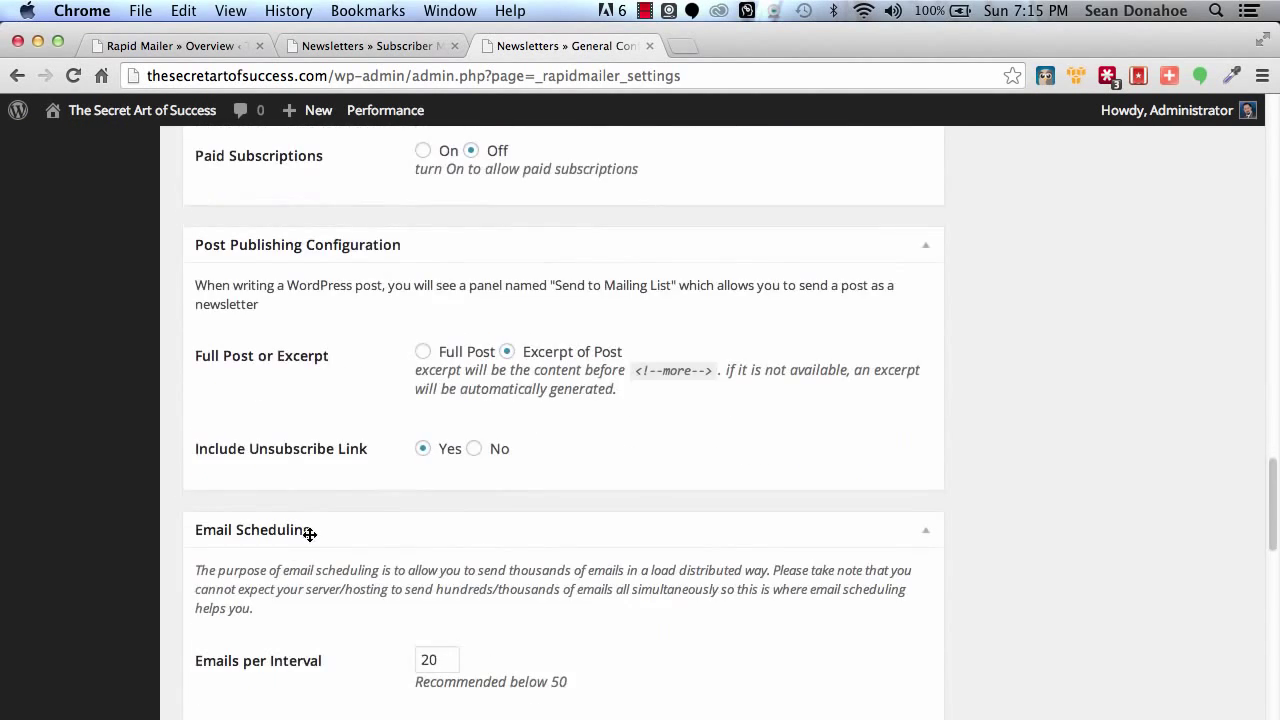
pyautogui.scroll(15, 308, 536)
pyautogui.scroll(10, 308, 532)
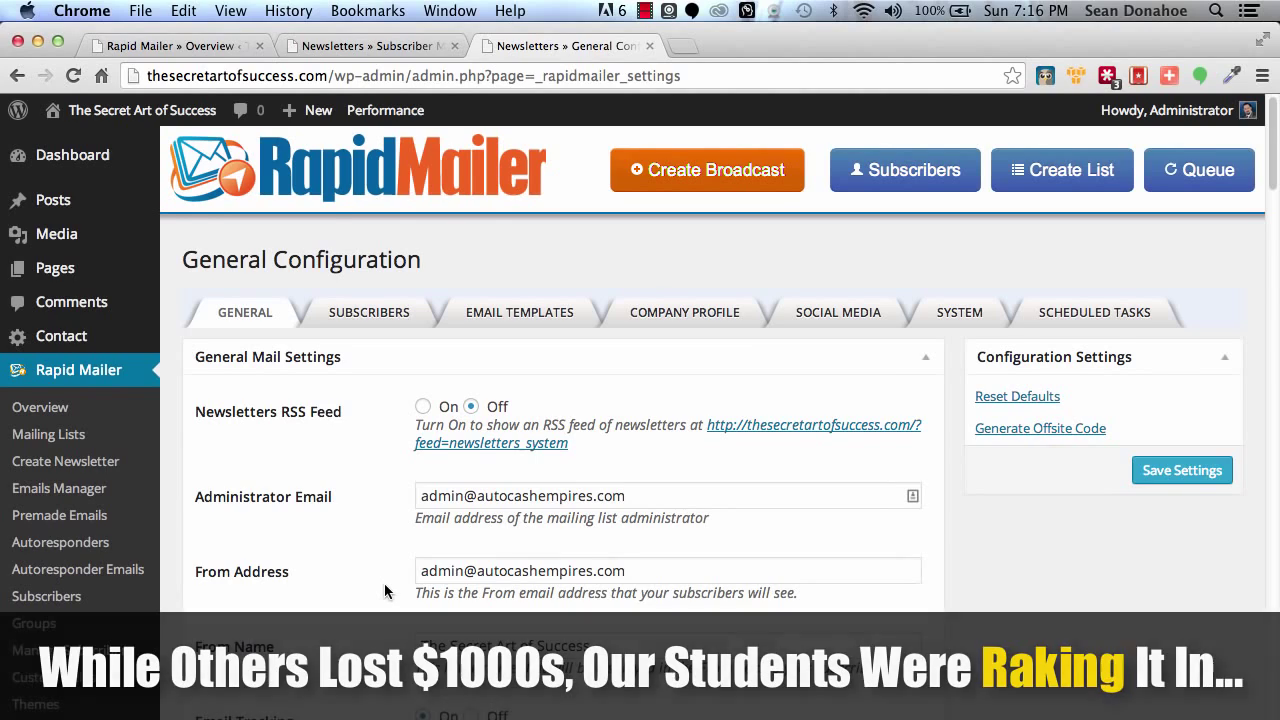
pyautogui.scroll(-10, 384, 583)
pyautogui.scroll(-8, 384, 590)
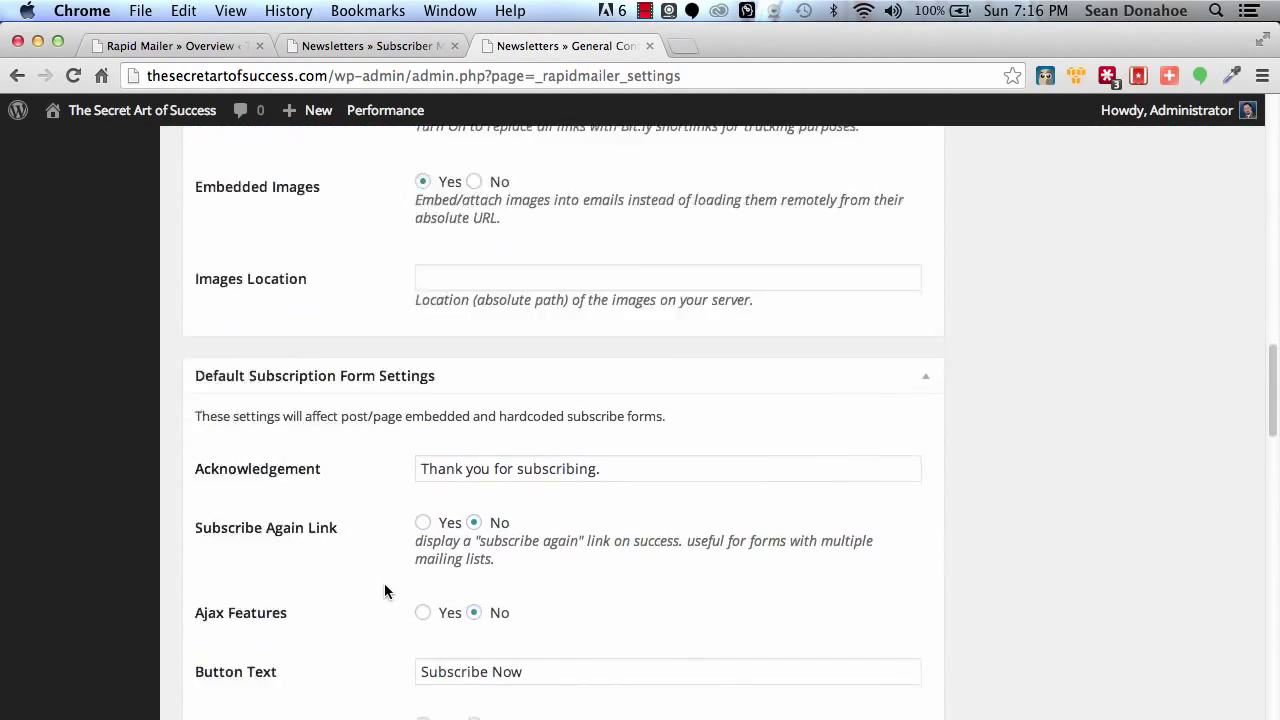
pyautogui.scroll(-5, 384, 588)
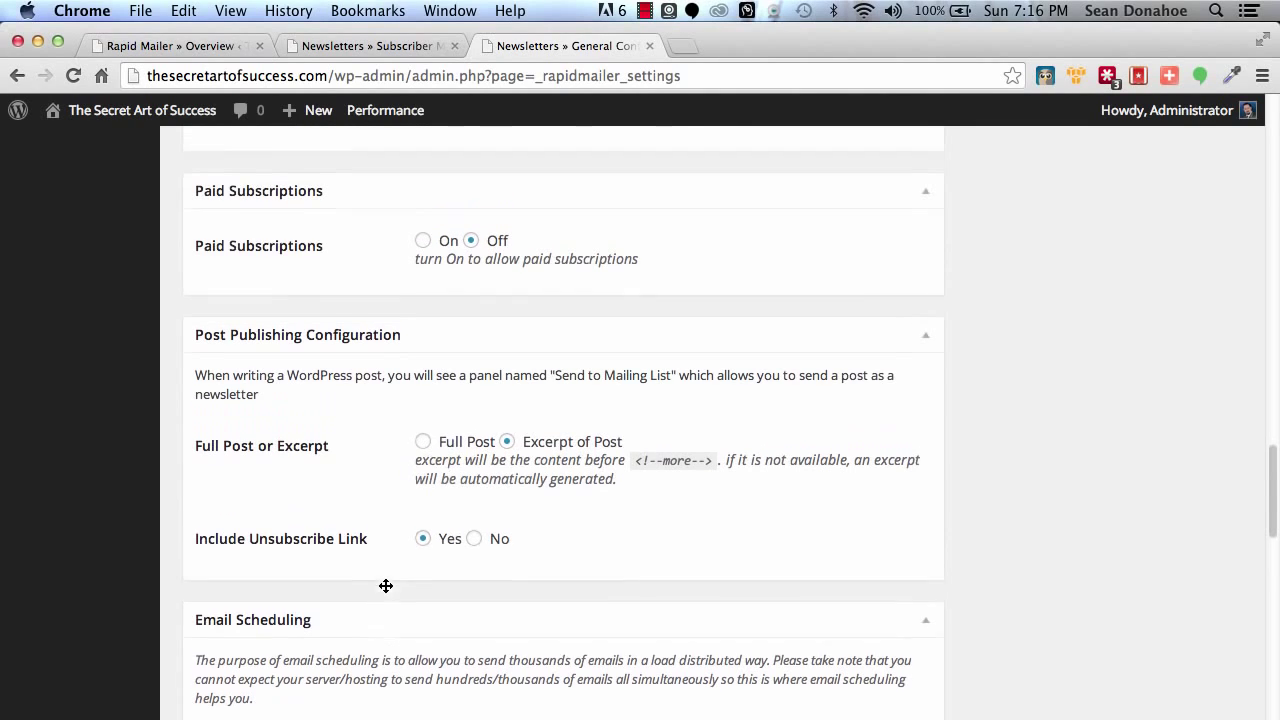
pyautogui.scroll(2, 384, 586)
pyautogui.click(422, 280)
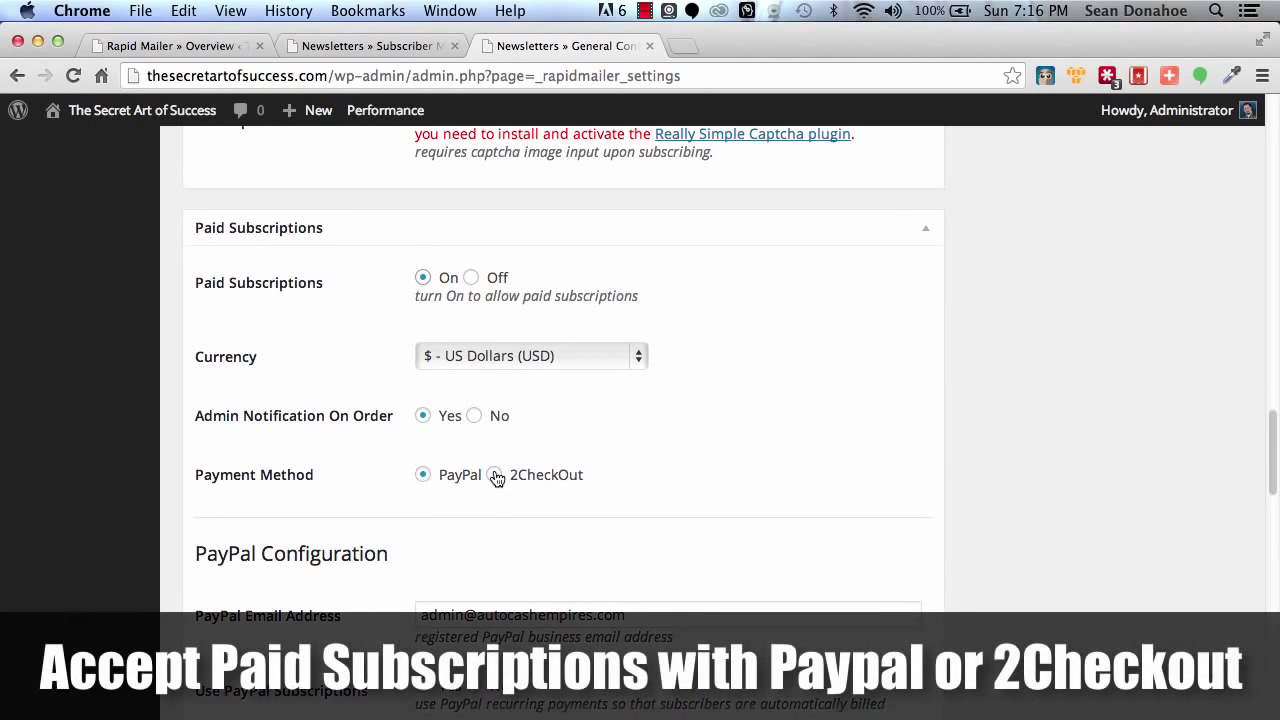
pyautogui.scroll(-1, 329, 514)
pyautogui.scroll(-2, 329, 514)
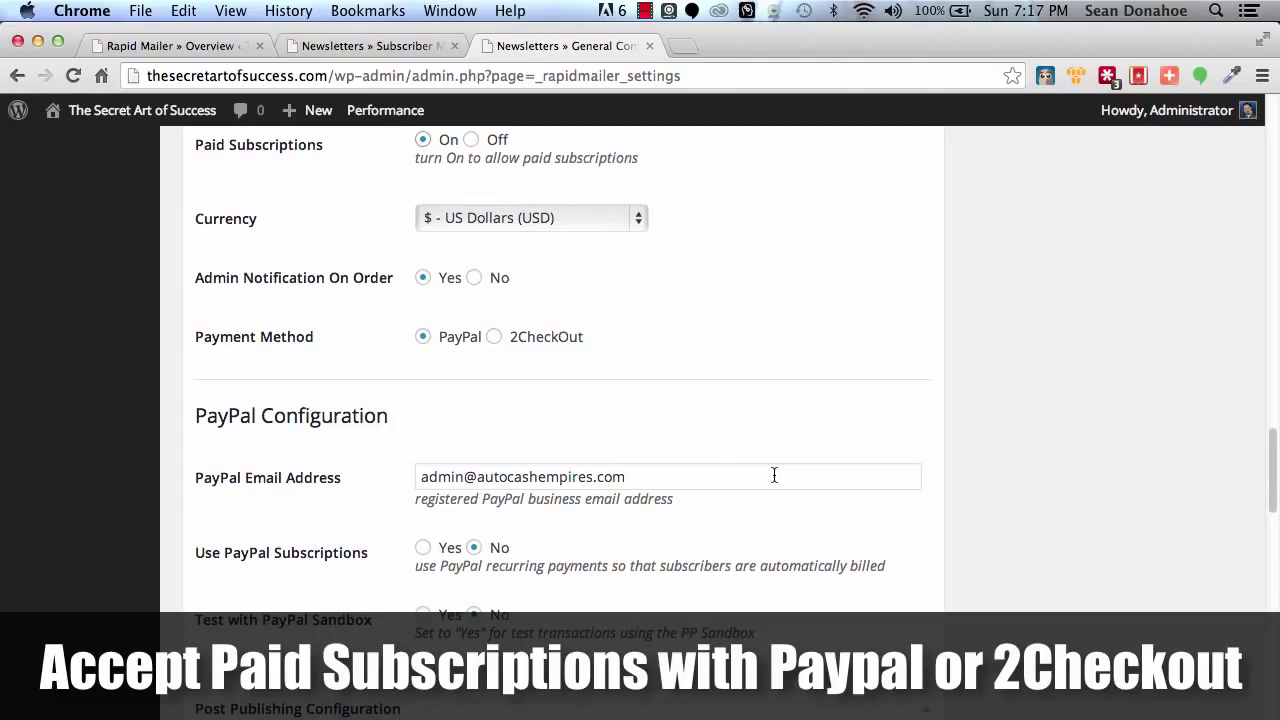
pyautogui.scroll(1, 643, 376)
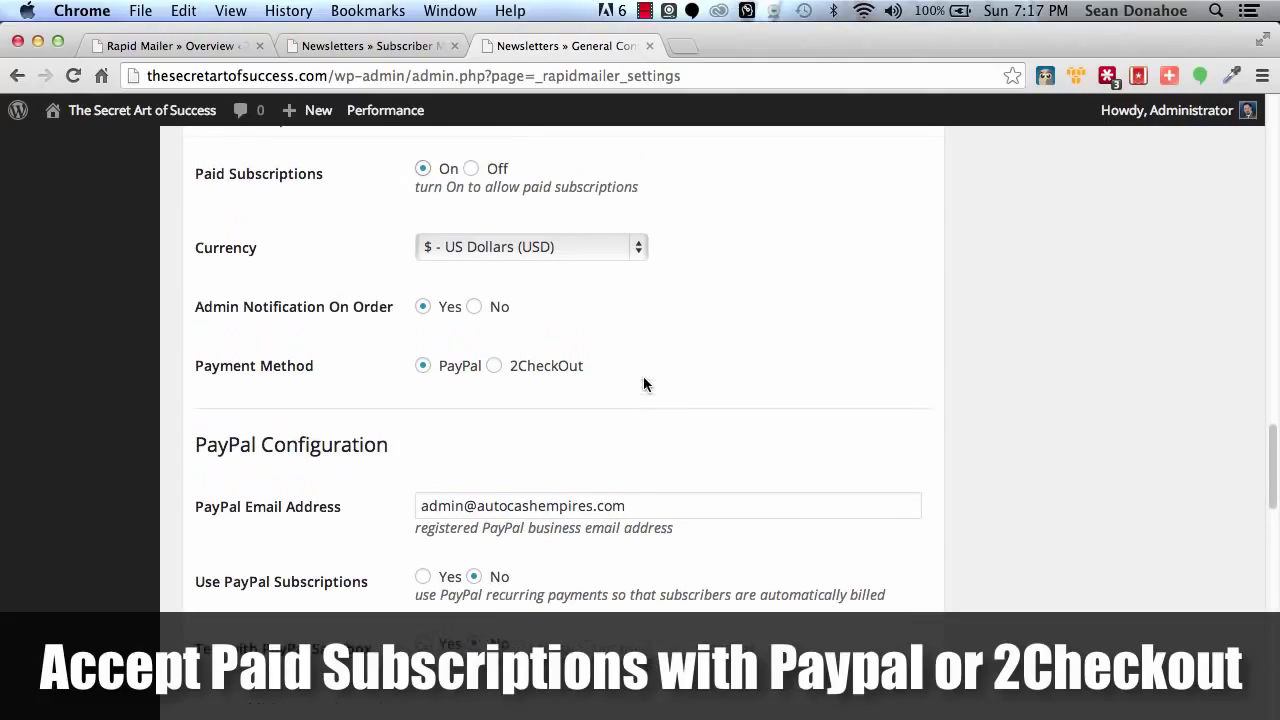
pyautogui.click(474, 170)
pyautogui.scroll(-15, 192, 588)
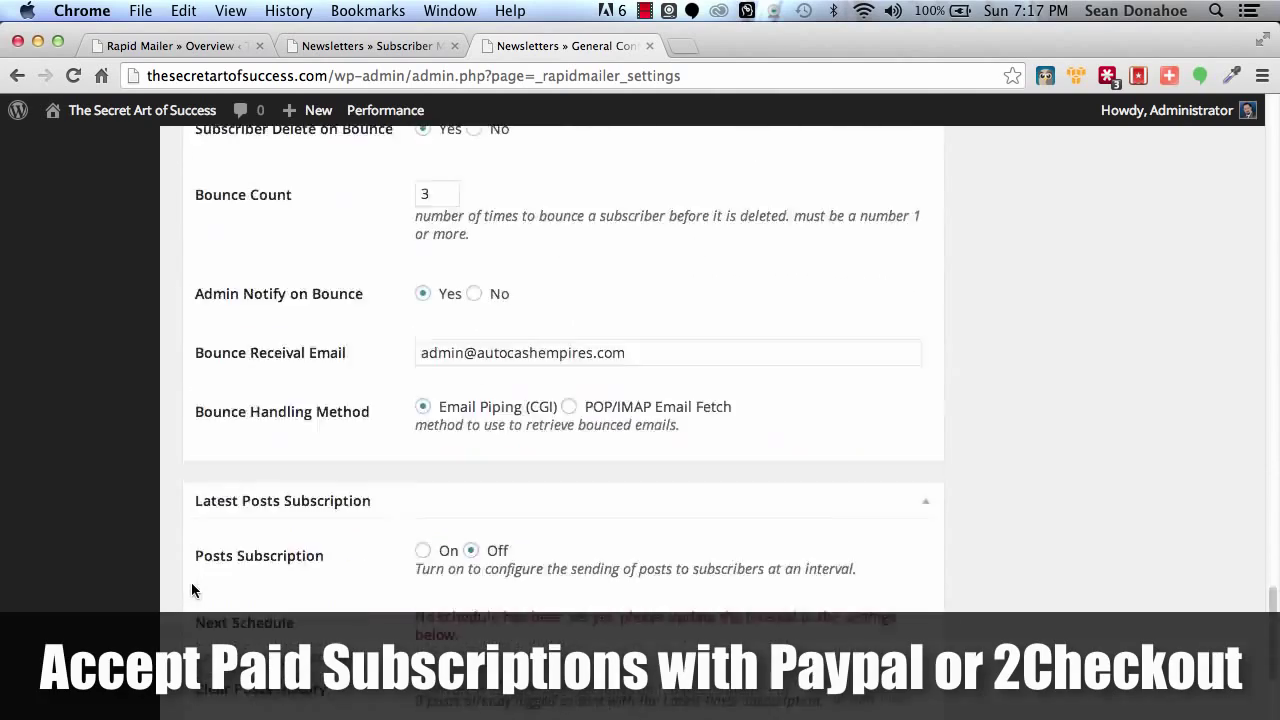
pyautogui.scroll(20, 191, 582)
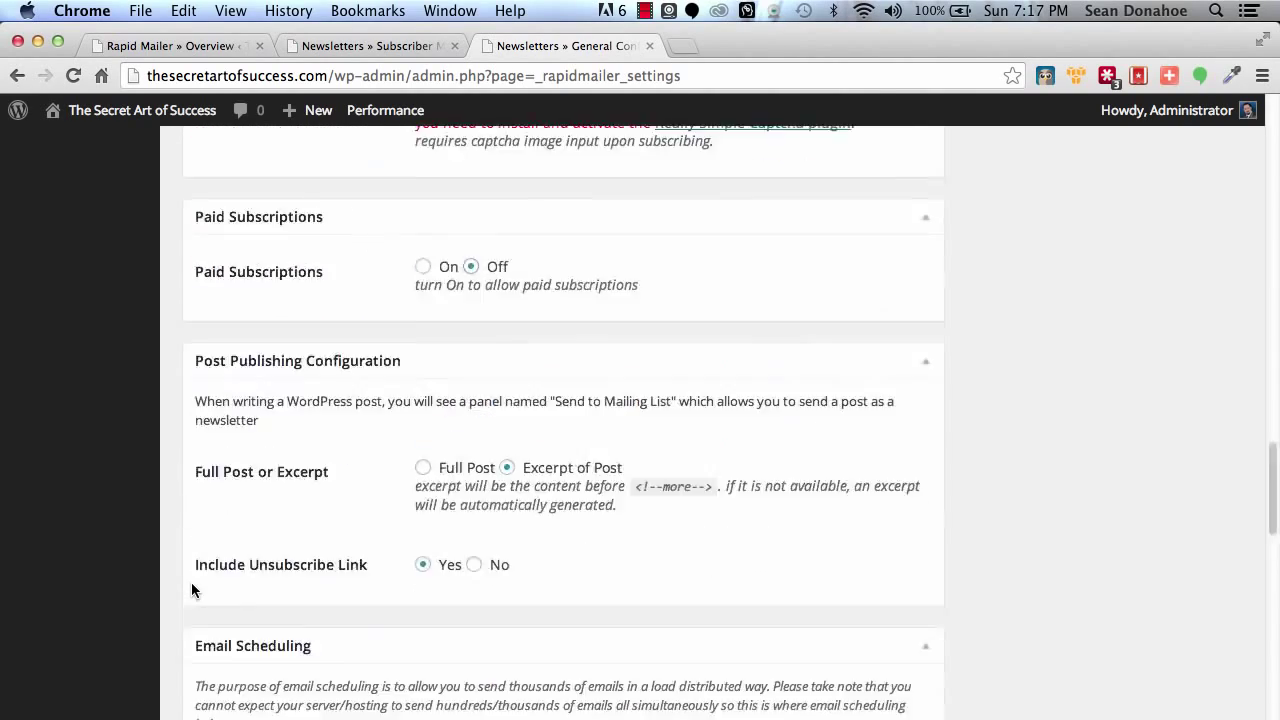